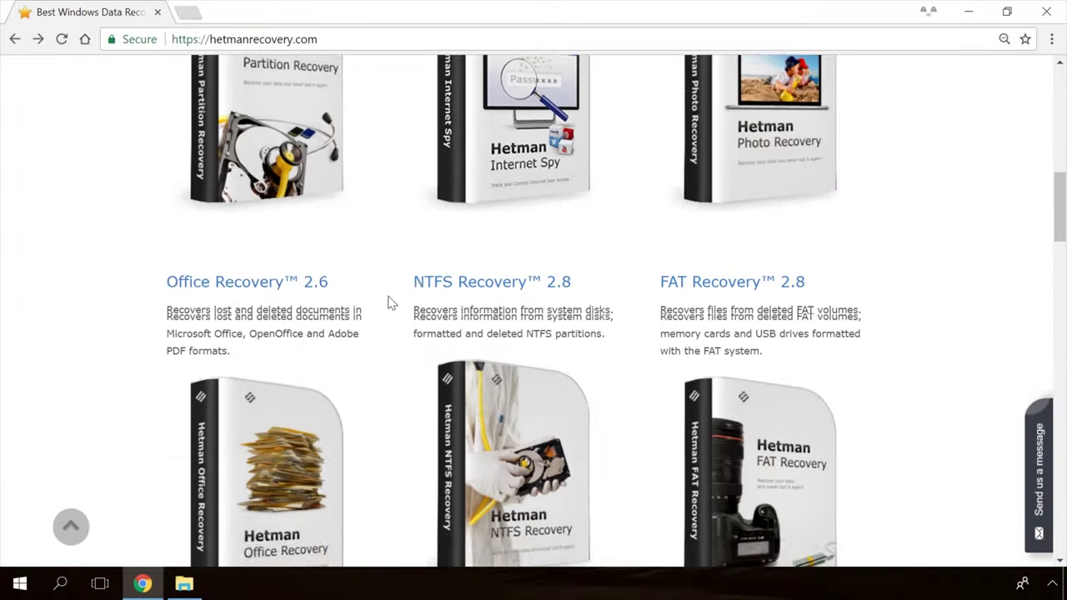
Download the free Partition Recovery 2.8 installer from its product page.
scroll(389, 302, "up", 6)
scroll(388, 302, "up", 7)
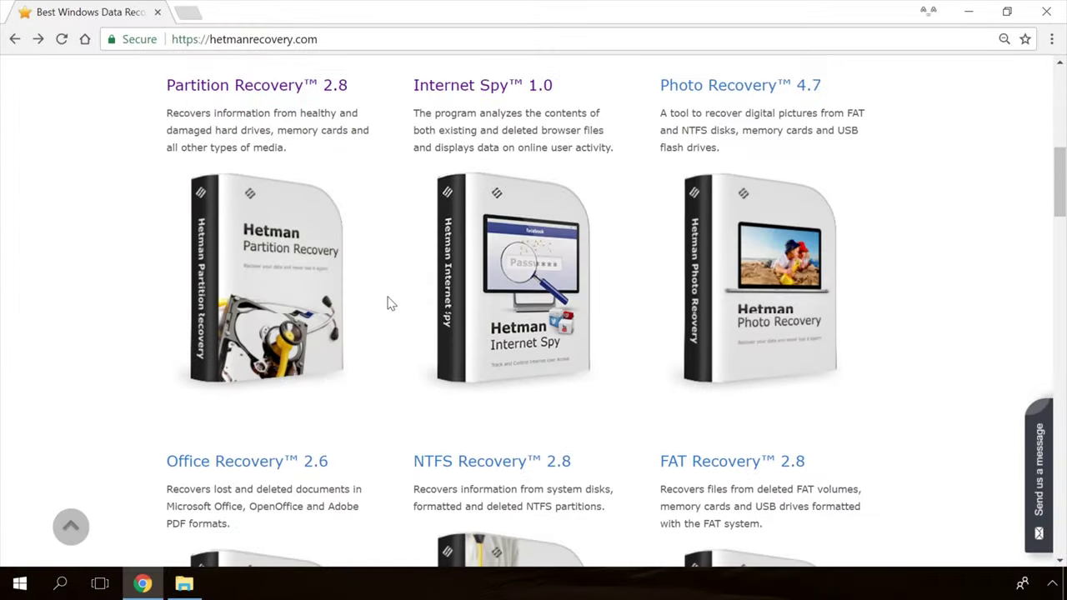
left_click(294, 332)
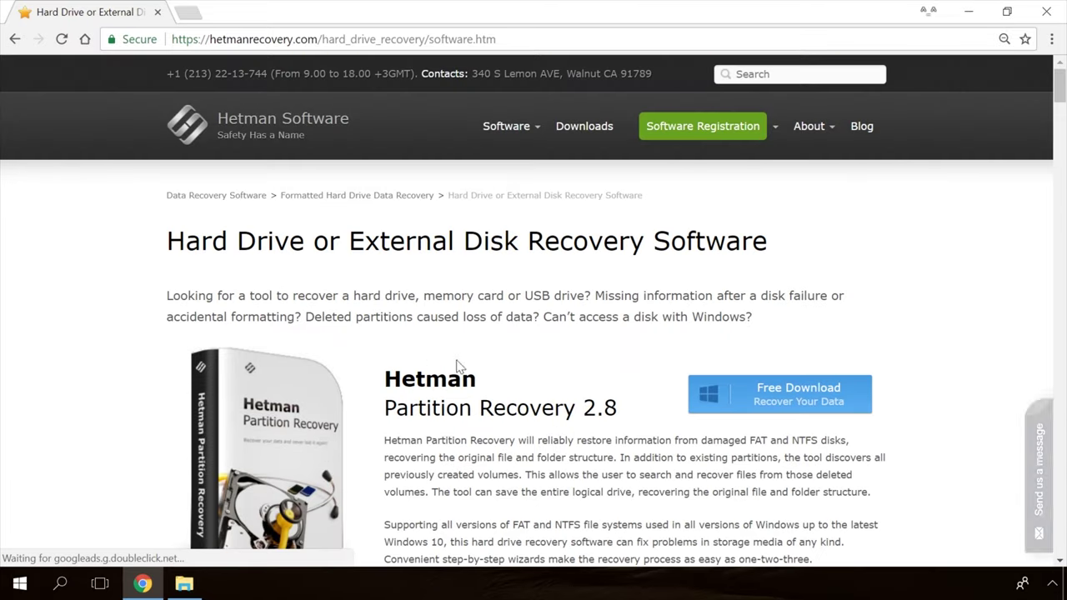
left_click(769, 400)
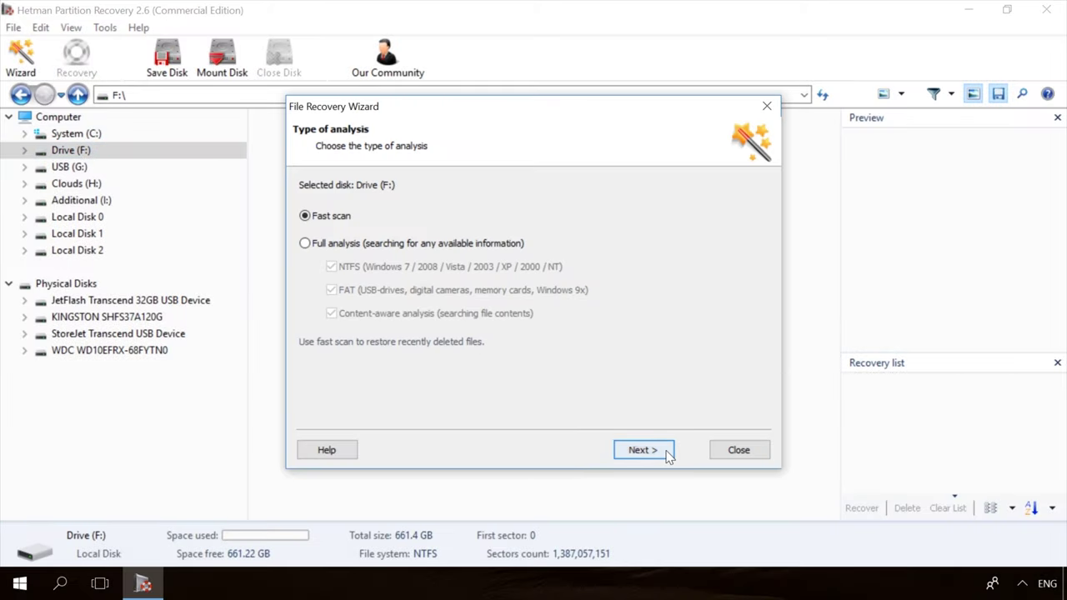
Fast-scan Drive (F:), preview deleted 19779_en_1.jpg and 856071704.mp4, and start recovering them.
left_click(666, 451)
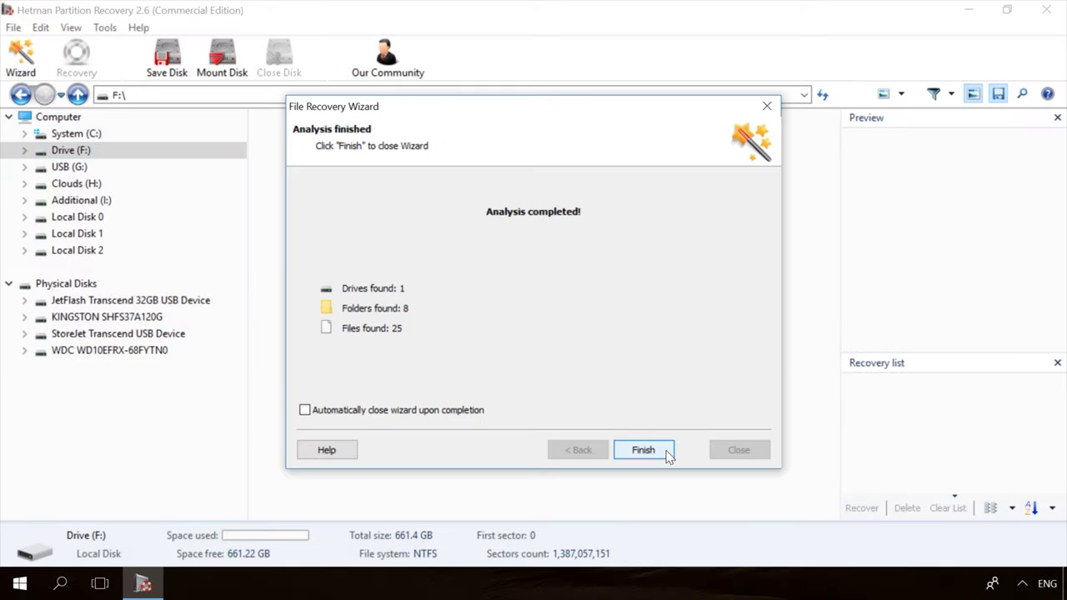
left_click(665, 451)
left_click(675, 163)
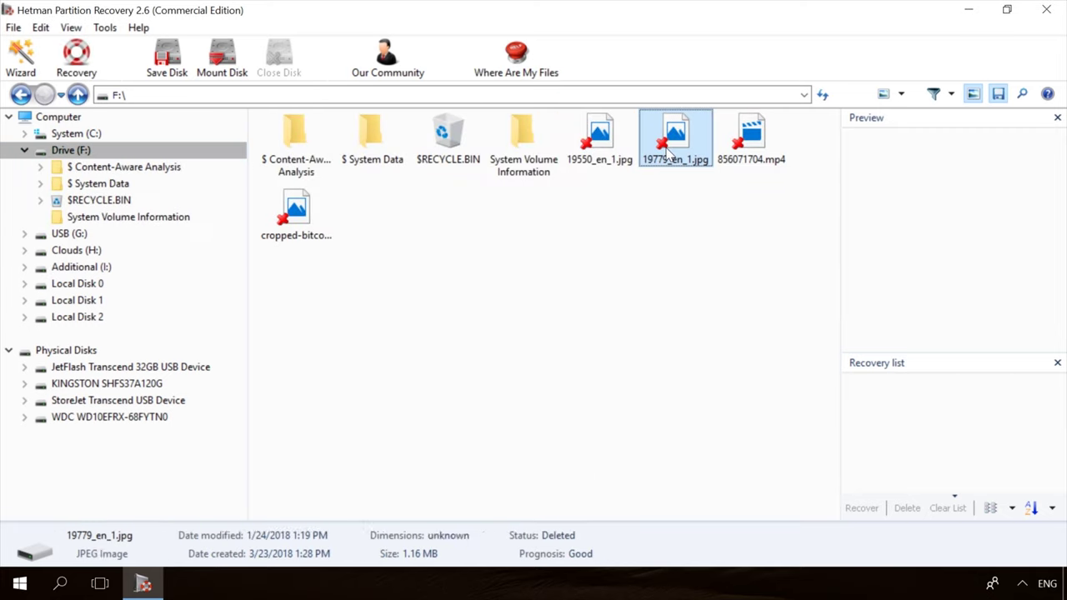
left_click(764, 133)
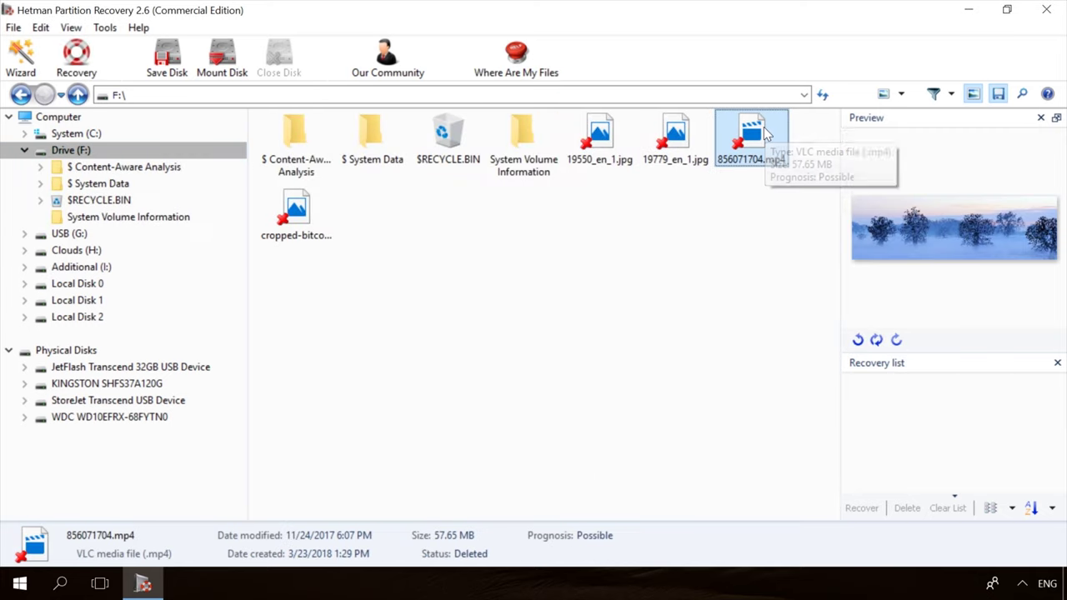
left_click(75, 58)
Save the recovered files to the hard disk, then scroll through the blog.
left_click(636, 450)
left_click(636, 450)
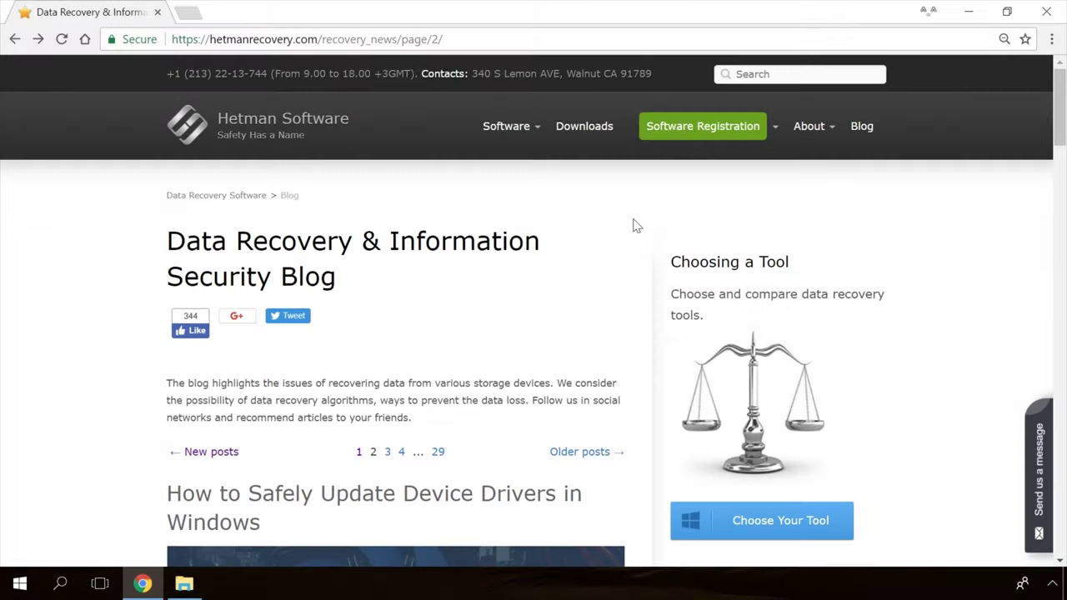
scroll(637, 225, "down", 15)
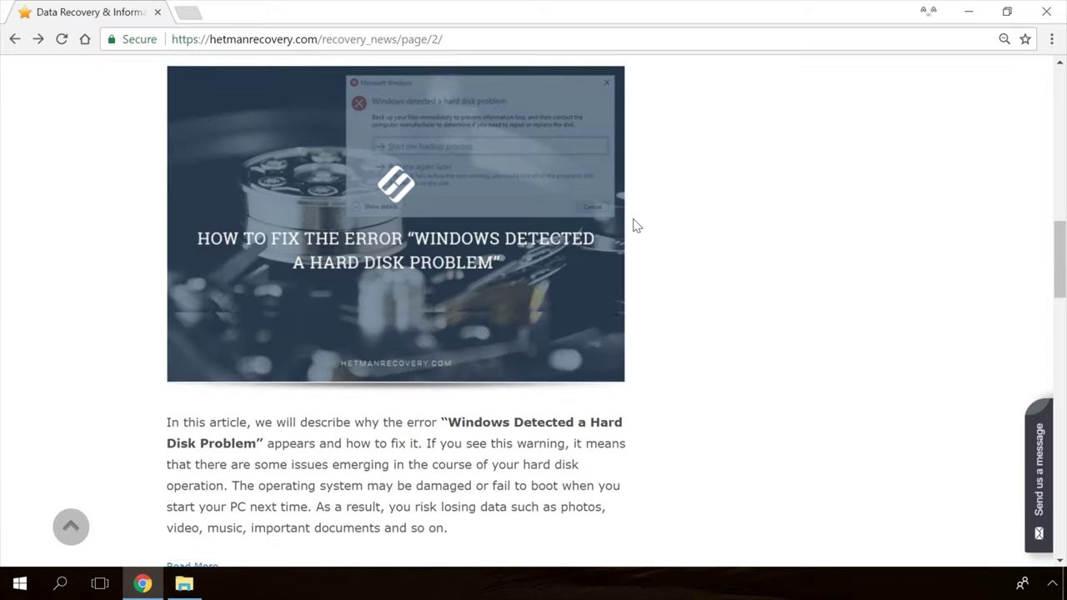
scroll(636, 226, "down", 11)
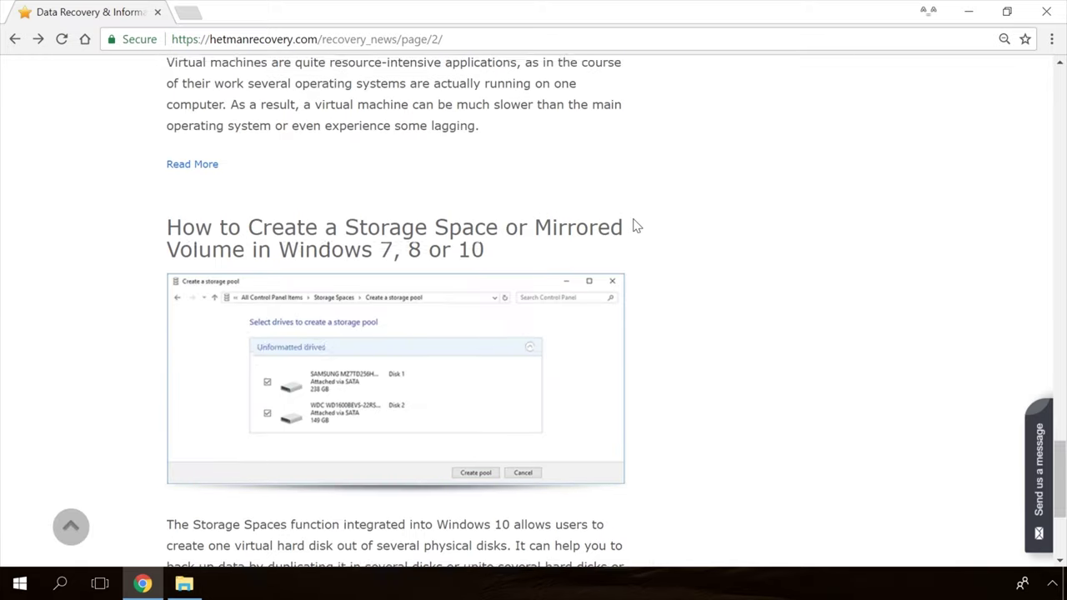
scroll(637, 225, "up", 9)
scroll(636, 225, "up", 10)
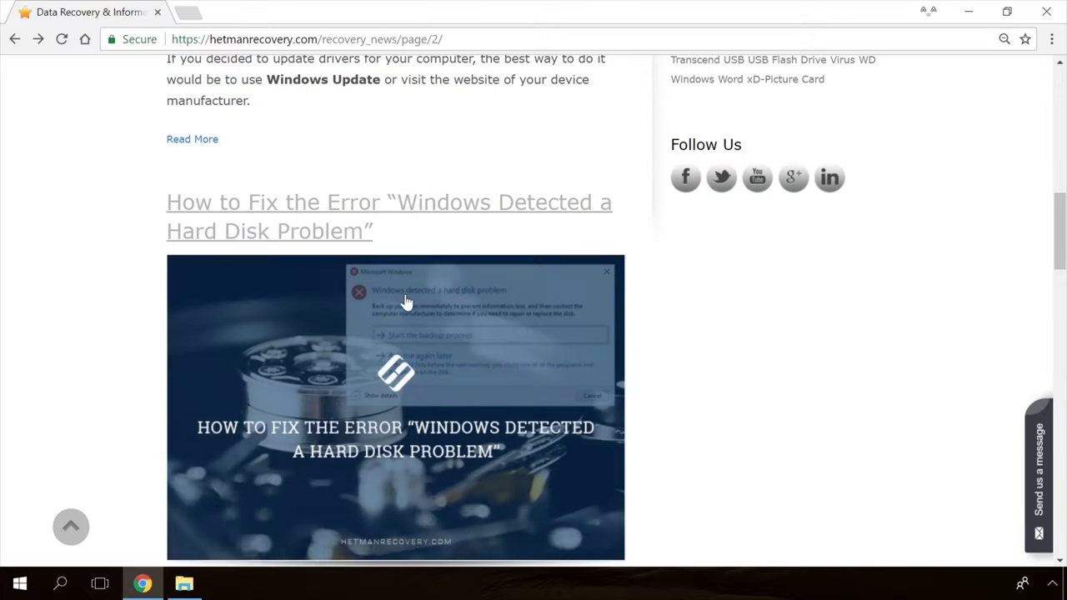
Read the Windows Detected a Hard Disk Problem article and open its 'Send us a message' form.
left_click(406, 302)
scroll(639, 357, "down", 15)
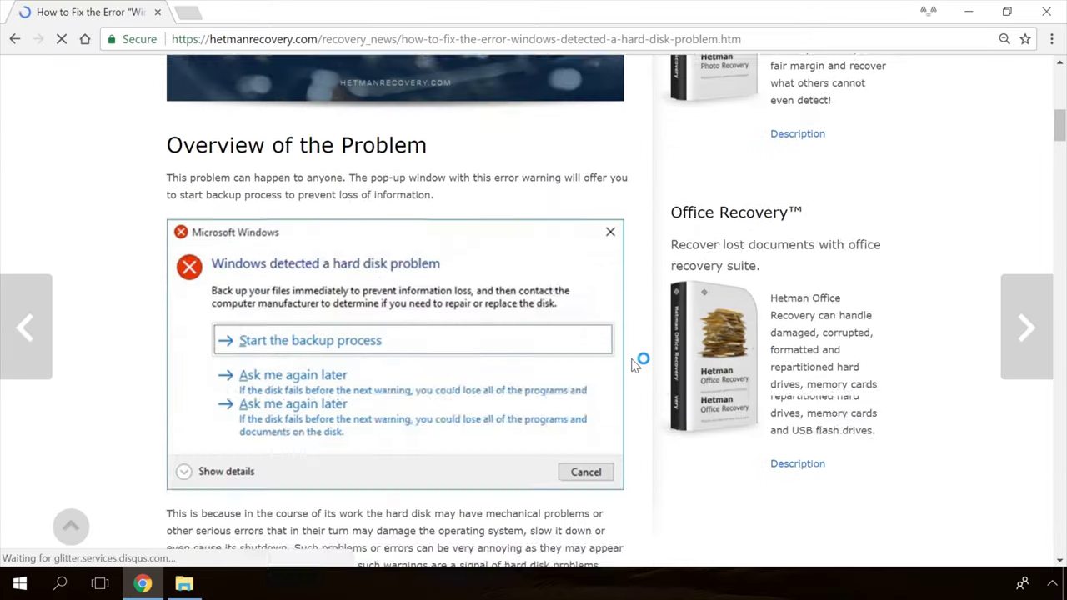
scroll(636, 363, "down", 9)
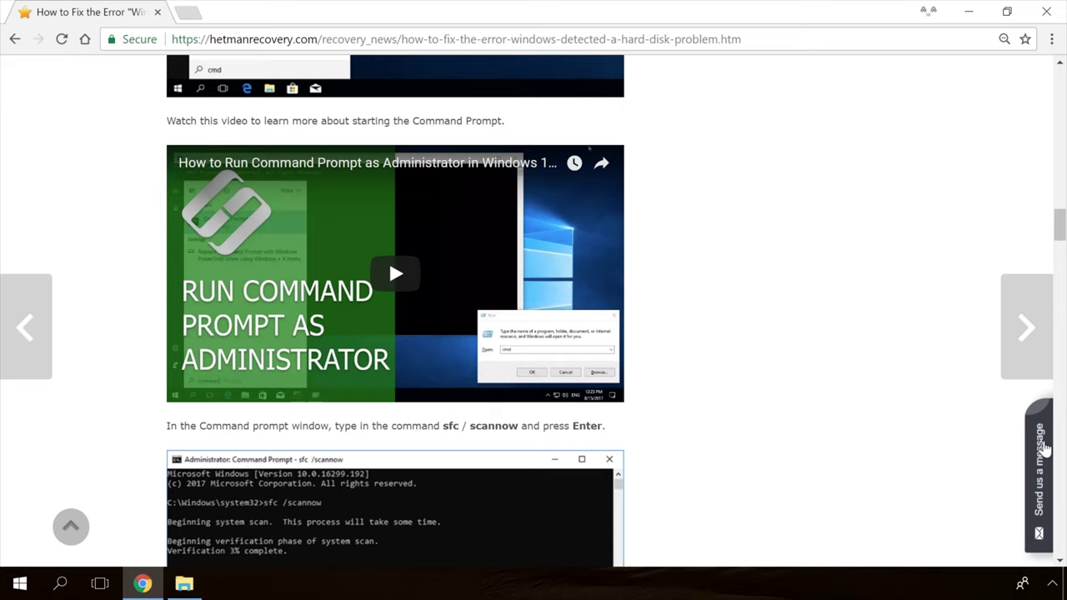
left_click(1044, 450)
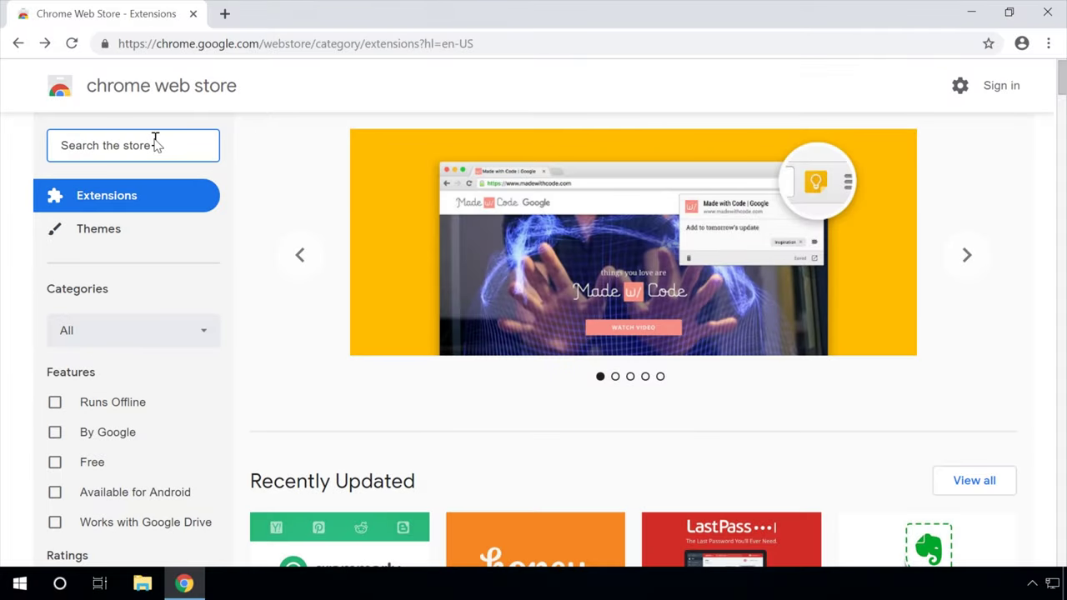
Search the store for 'floating for youtube' and add the Floating for YouTube extension to Chrome.
left_click(155, 144)
type("floating for youtube")
key("Return")
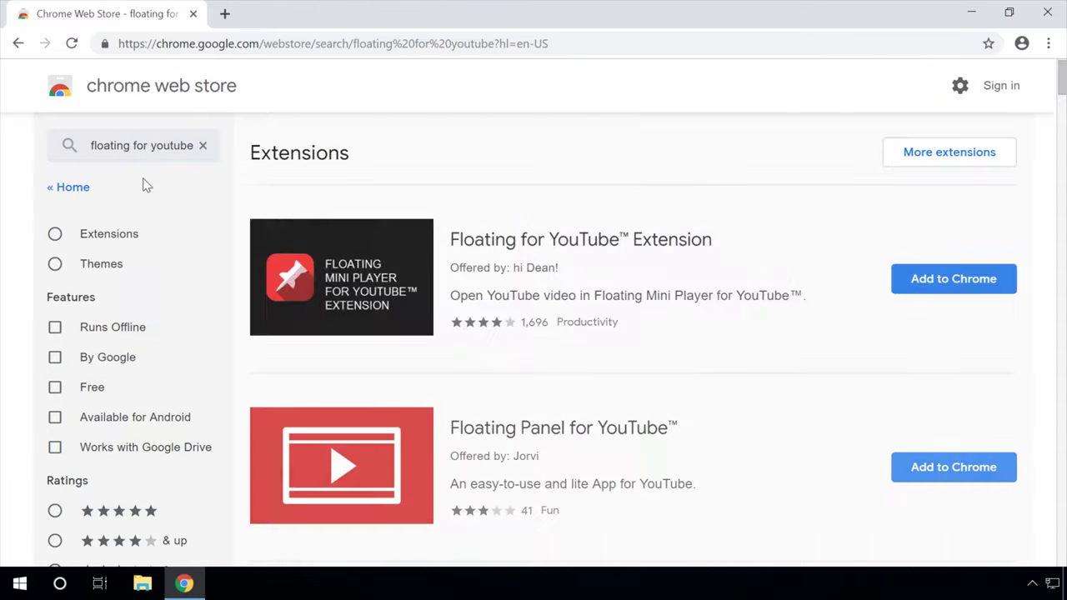
left_click(904, 280)
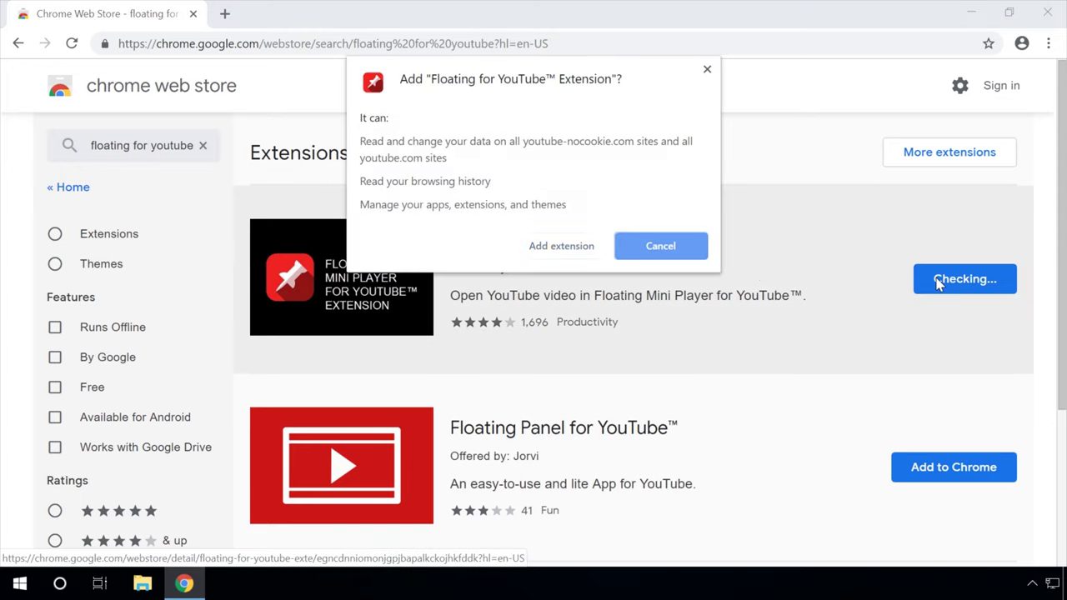
left_click(582, 249)
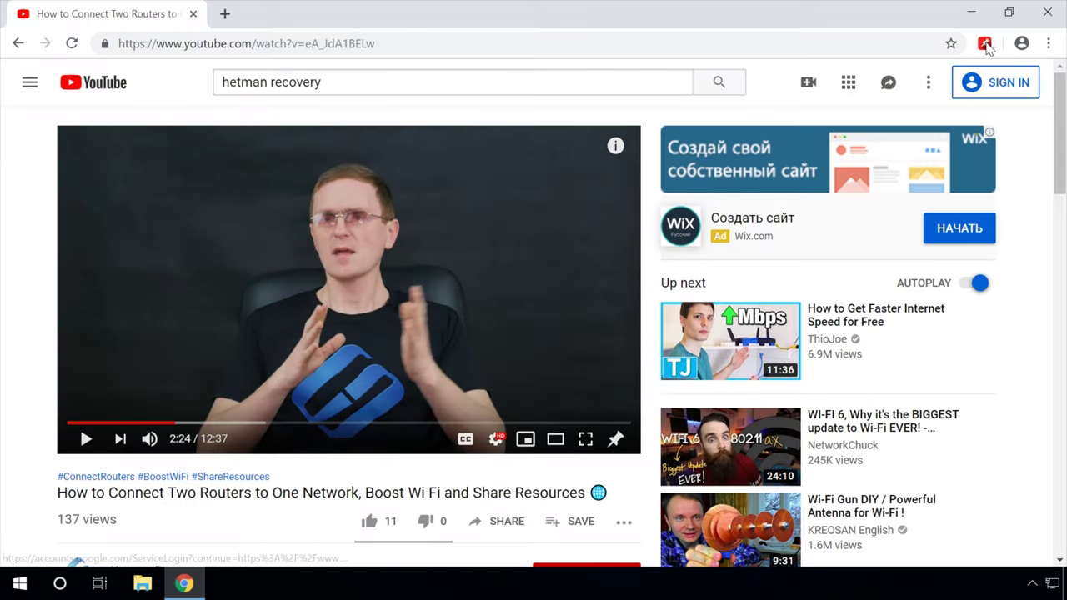
Pop the router video into an enlarged floating player centred on the desktop and play it.
left_click(985, 43)
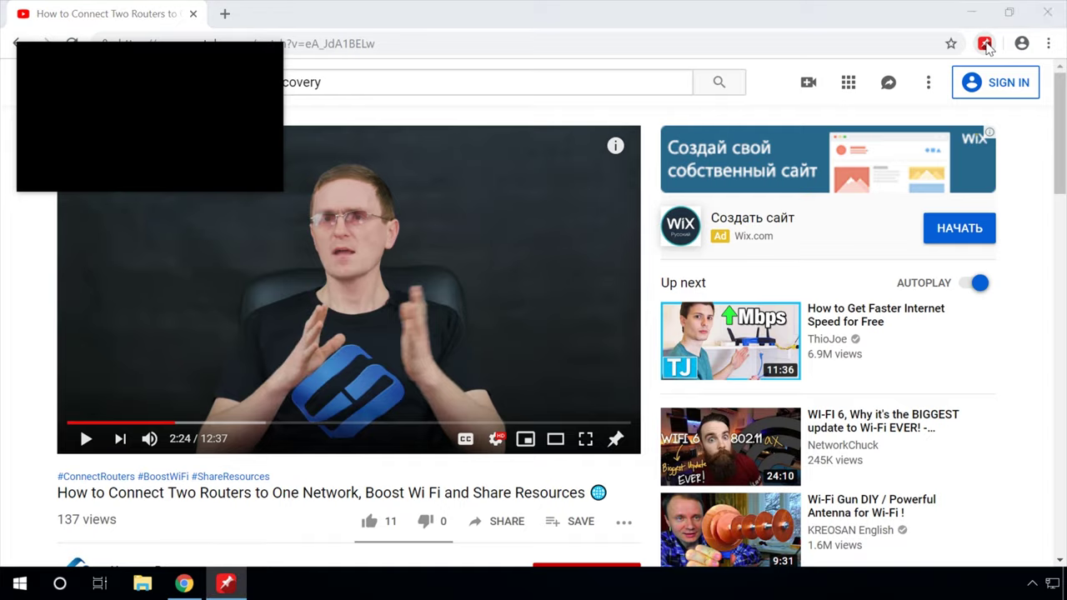
left_click(972, 13)
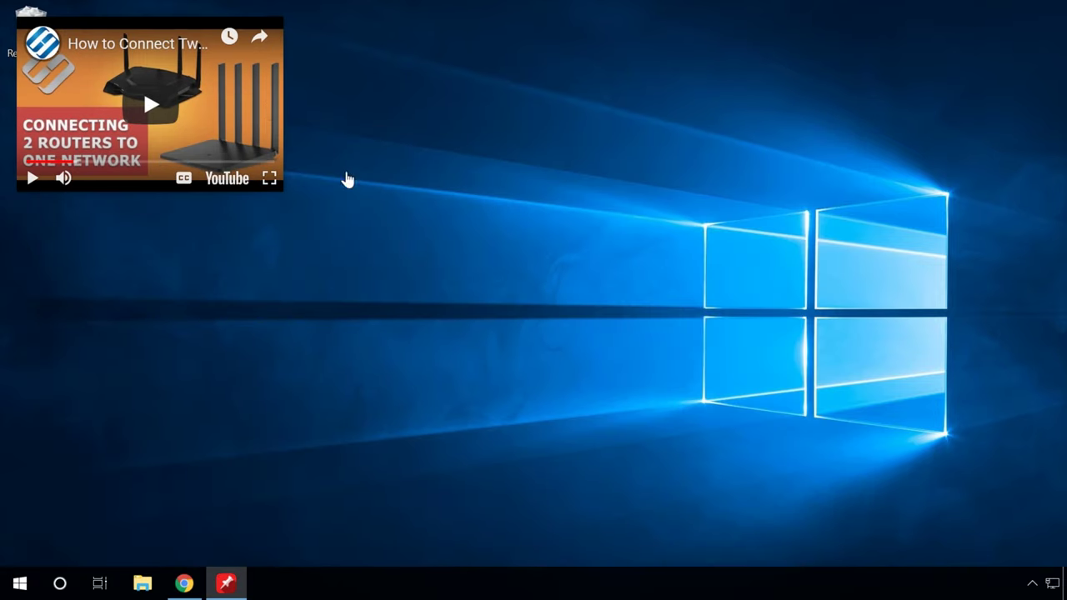
left_click_drag(280, 190, 458, 293)
left_click_drag(273, 124, 570, 275)
left_click(570, 275)
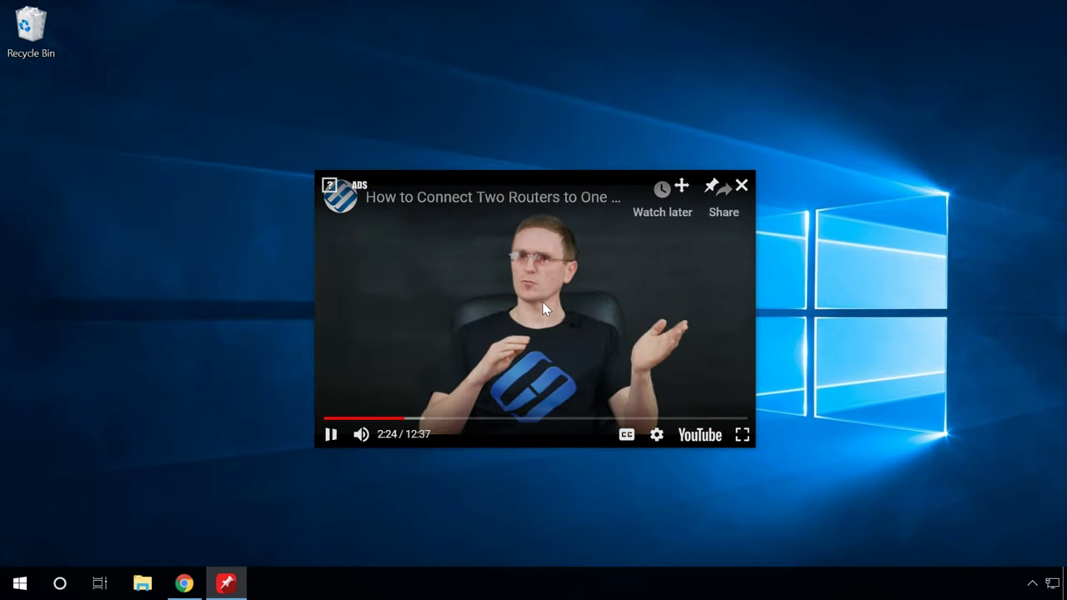
Set the floating player's video quality to 1440p.
left_click(656, 434)
left_click(691, 398)
left_click(612, 302)
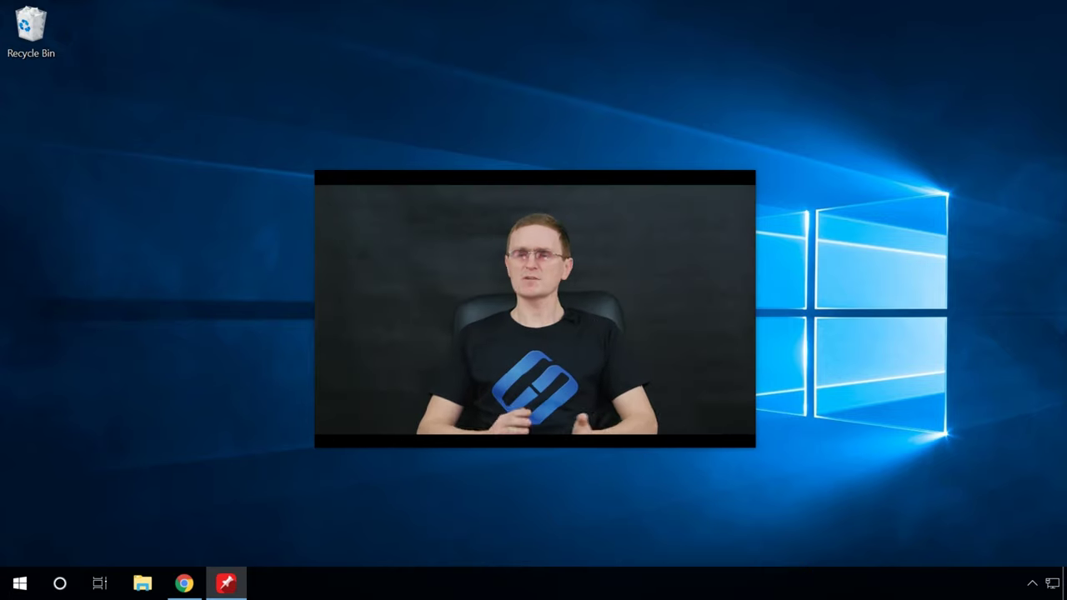
mouse_move(595, 307)
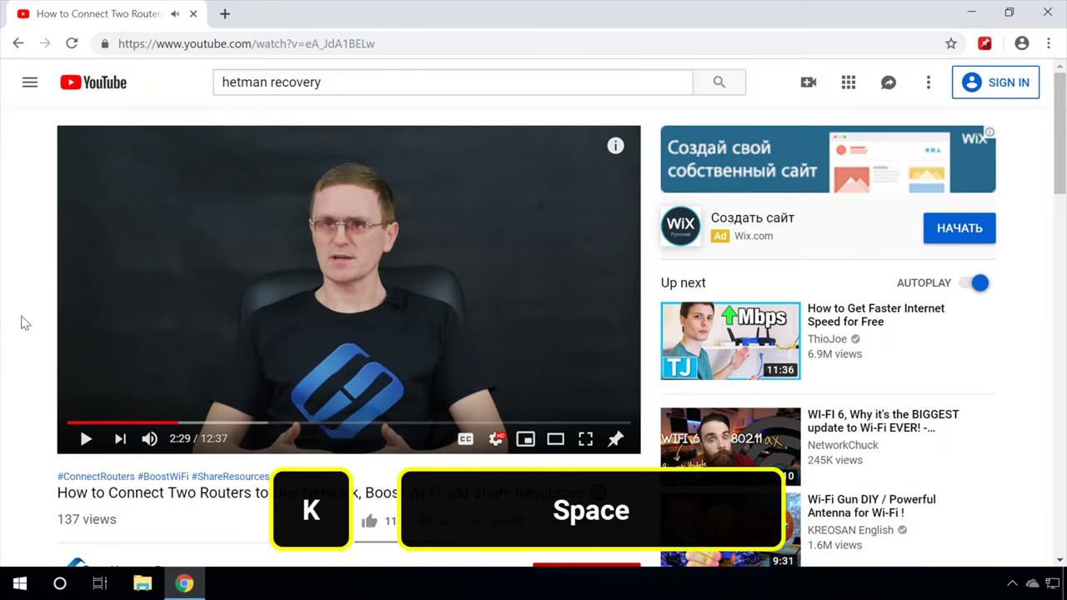
Resume the paused router video with the K shortcut.
key("k")
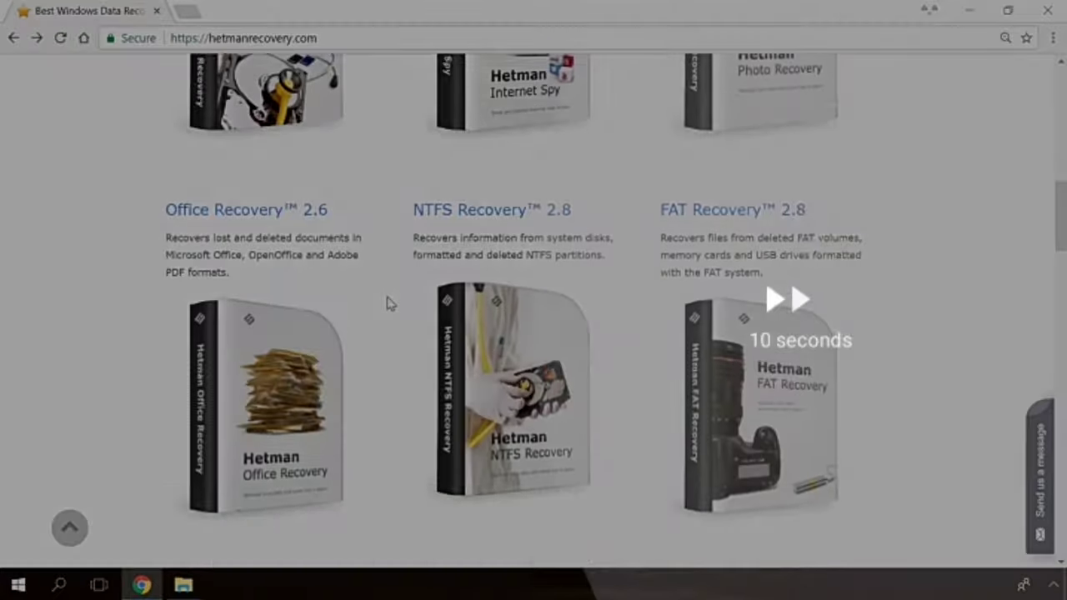
Rewind the router video twice by ten seconds using the J shortcut.
scroll(388, 302, "up", 5)
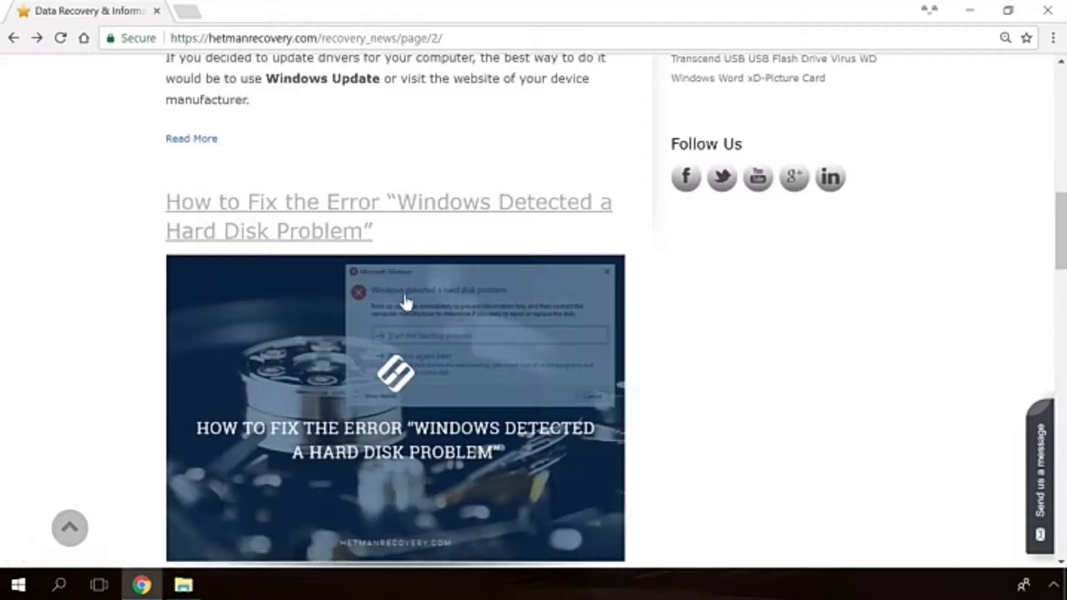
key("j")
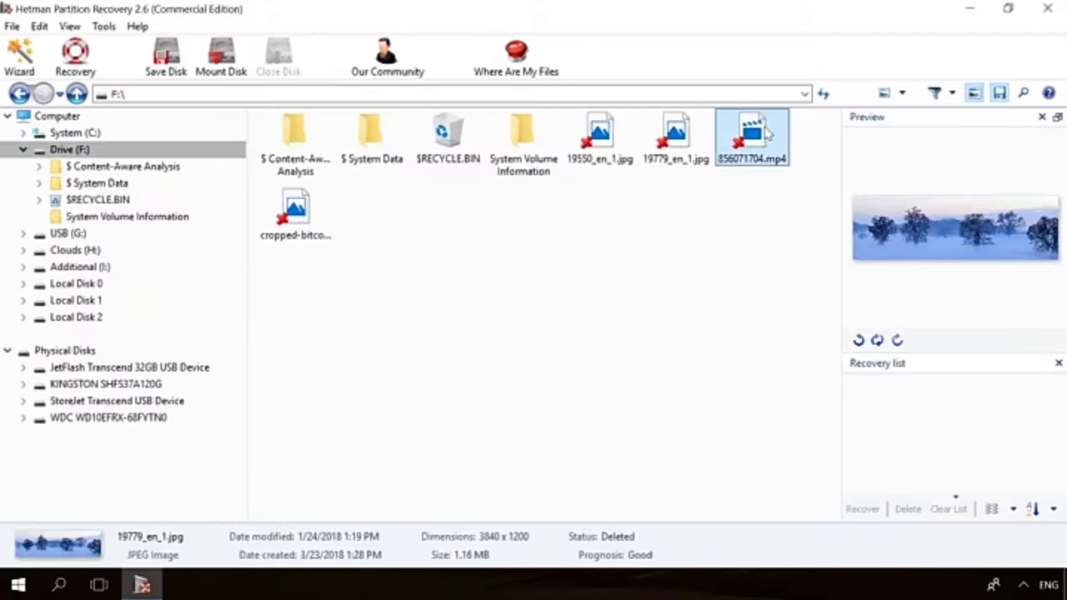
key("j")
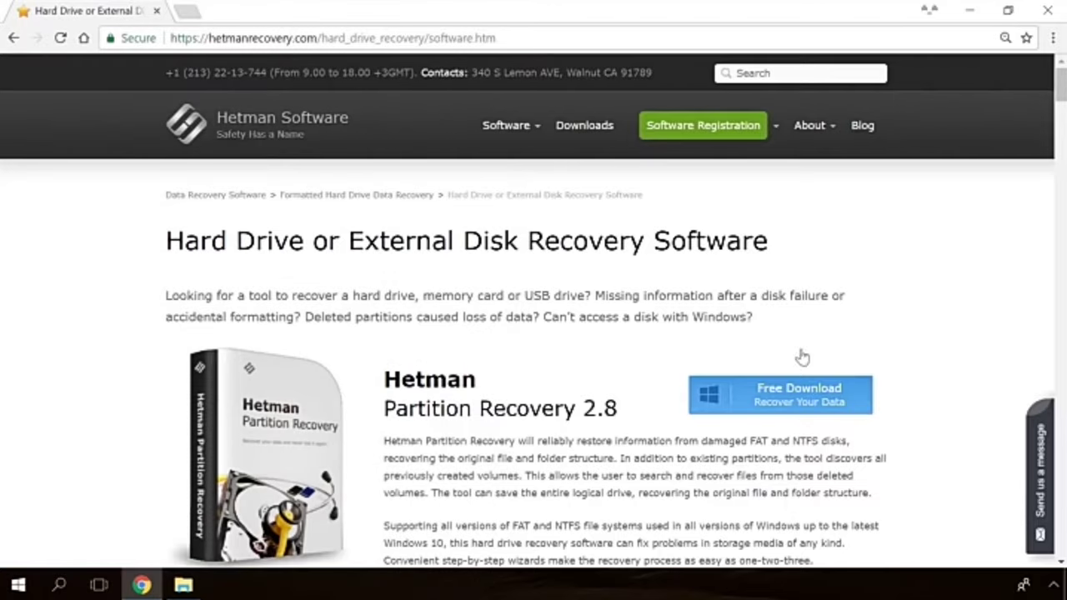
key("j")
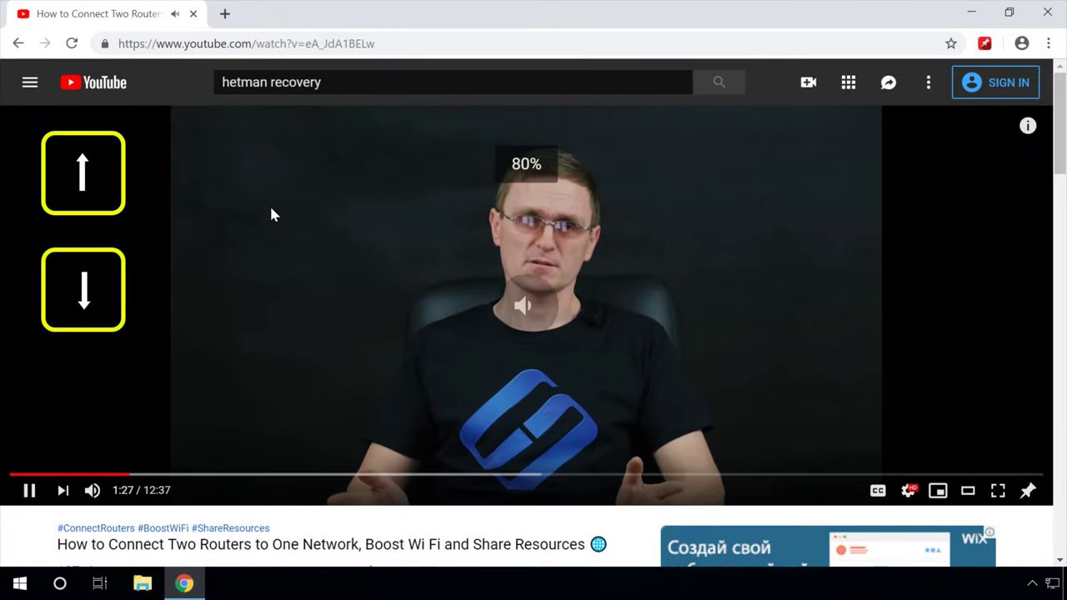
Lower the volume one step, restart the video, then jump to 10%, 20%, 30% and 40%.
key("Down")
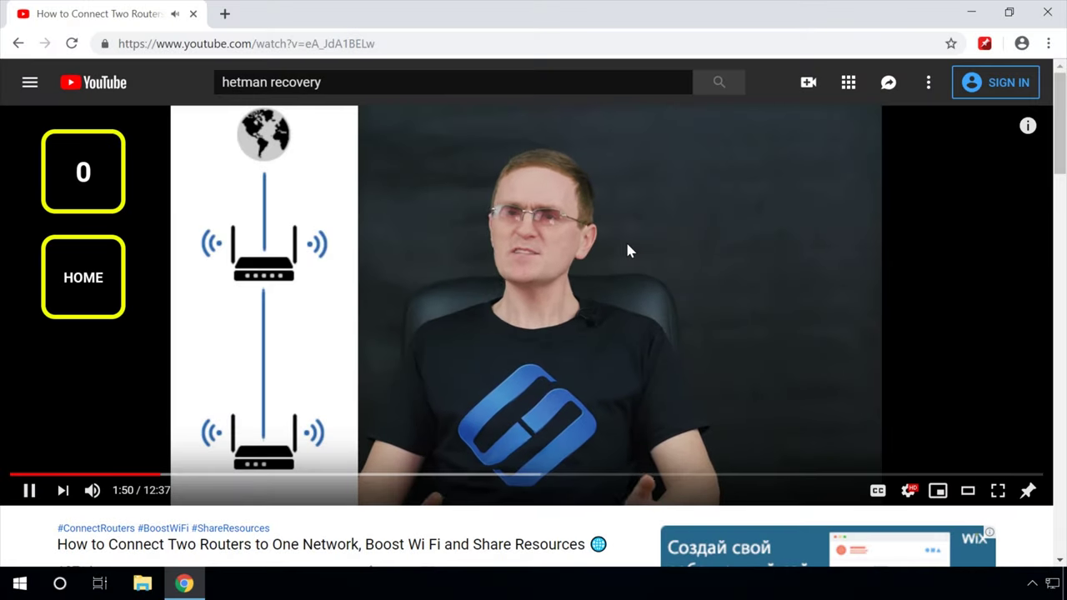
key("0")
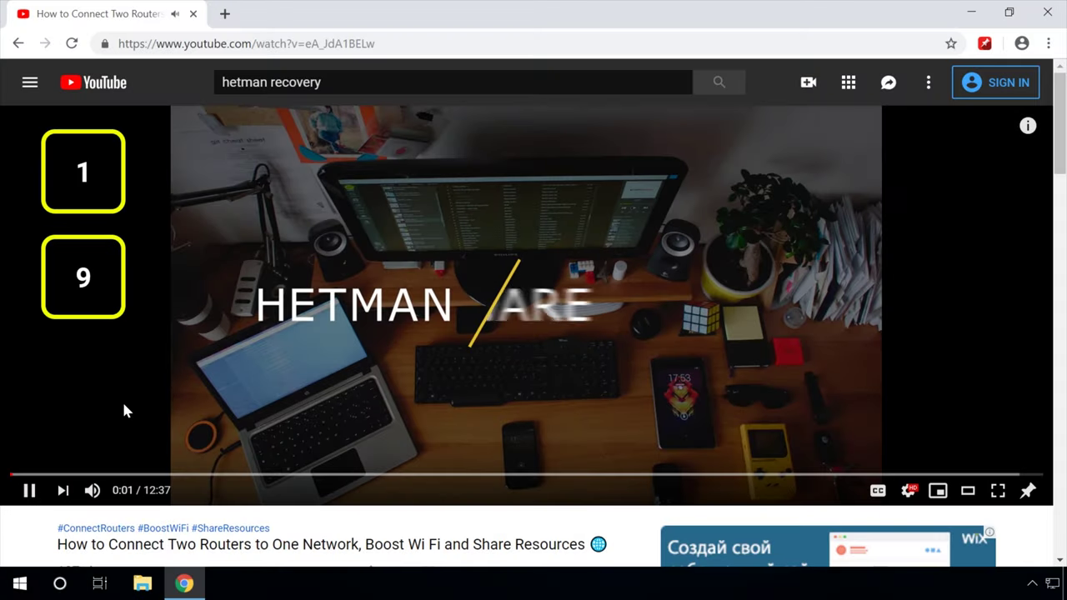
key("1")
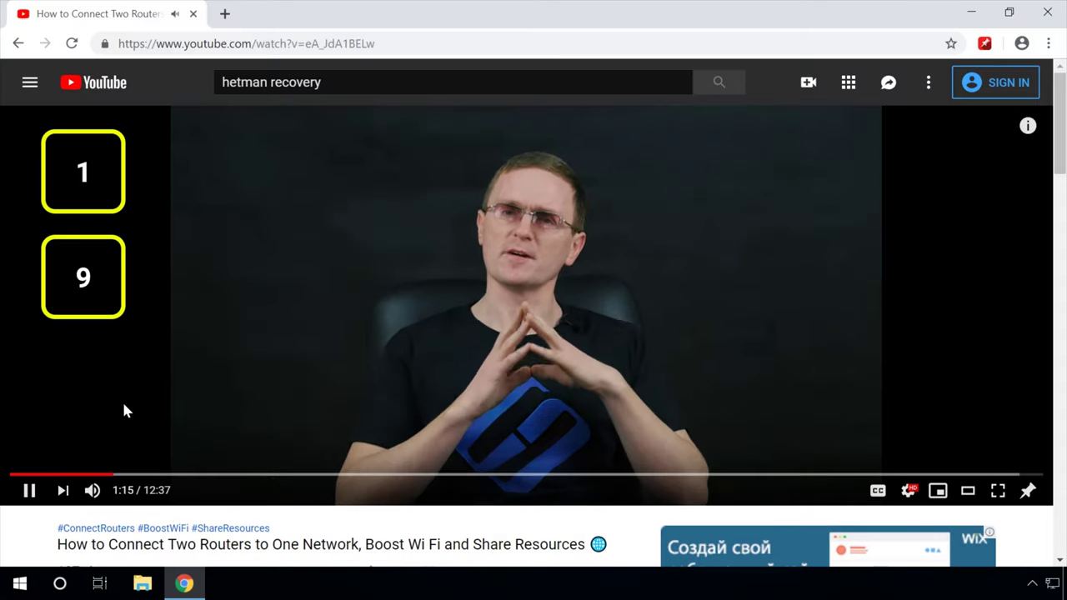
key("2")
key("3")
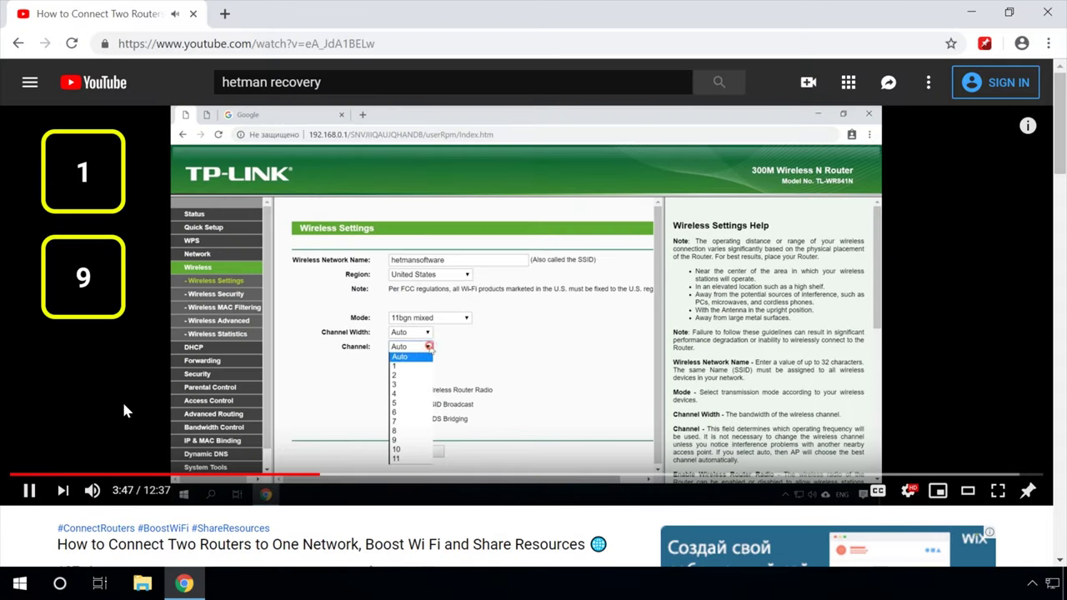
key("4")
Jump to 50%, 60%, 70% and 80%, return to the start, and go full screen.
key("5")
key("6")
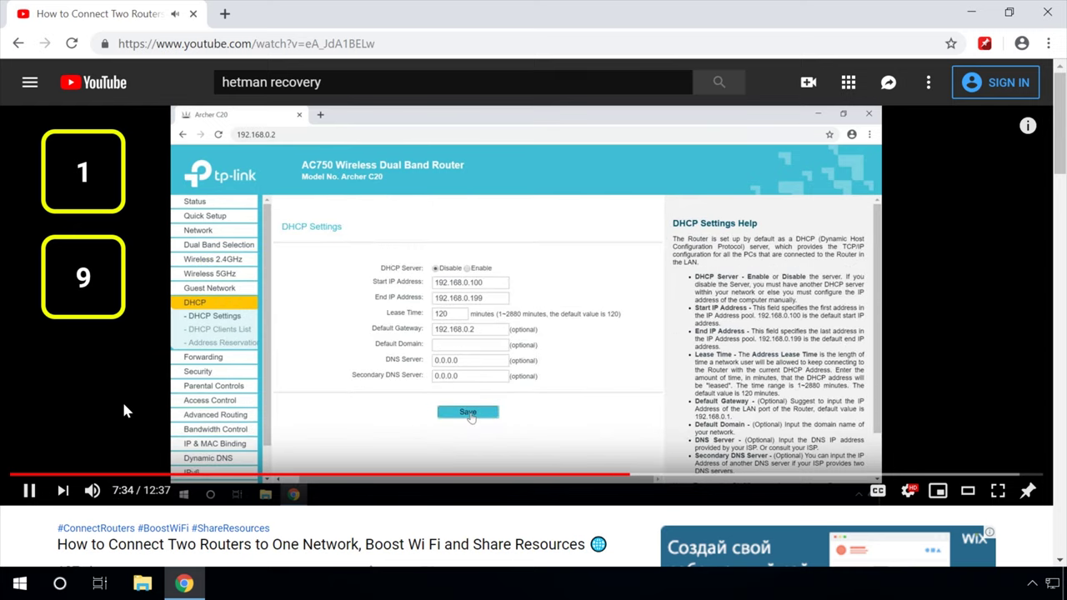
key("7")
key("8")
key("0")
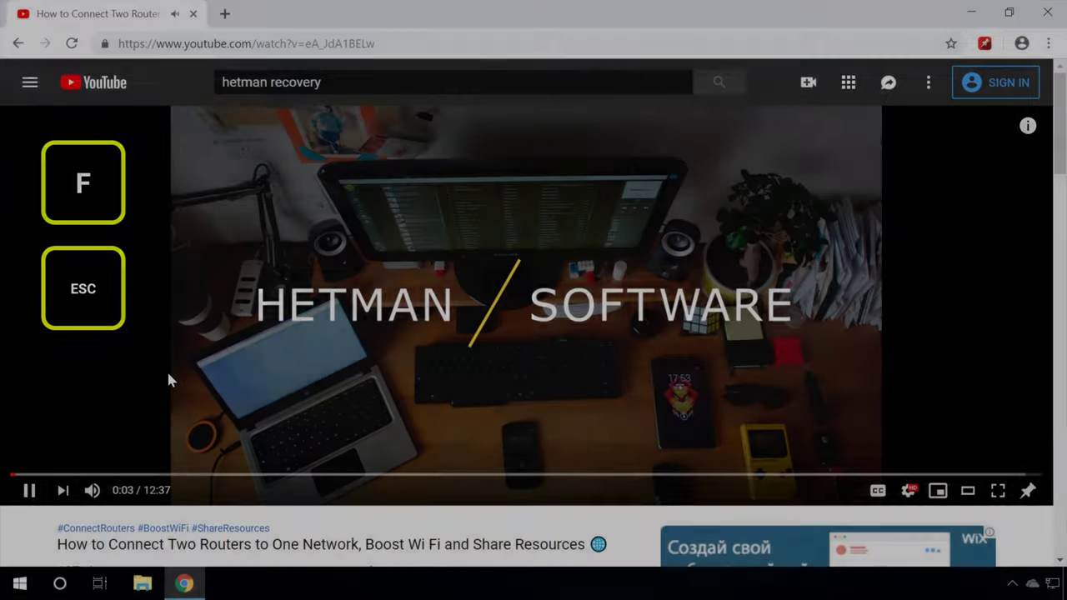
key("f")
key("f")
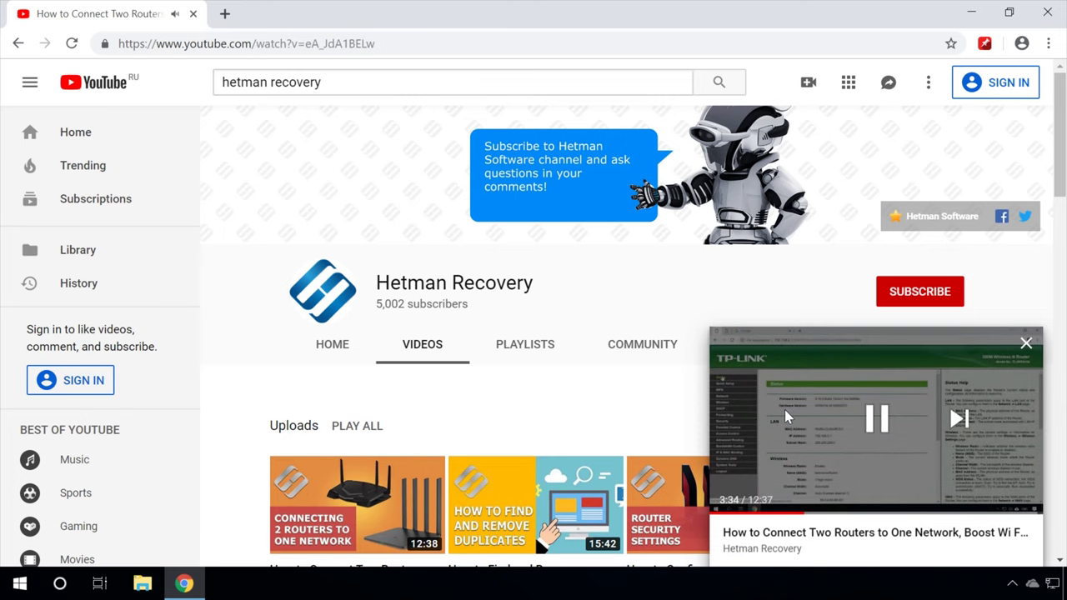
Expand the miniplayer so the router video fills its full watch page again.
left_click(784, 409)
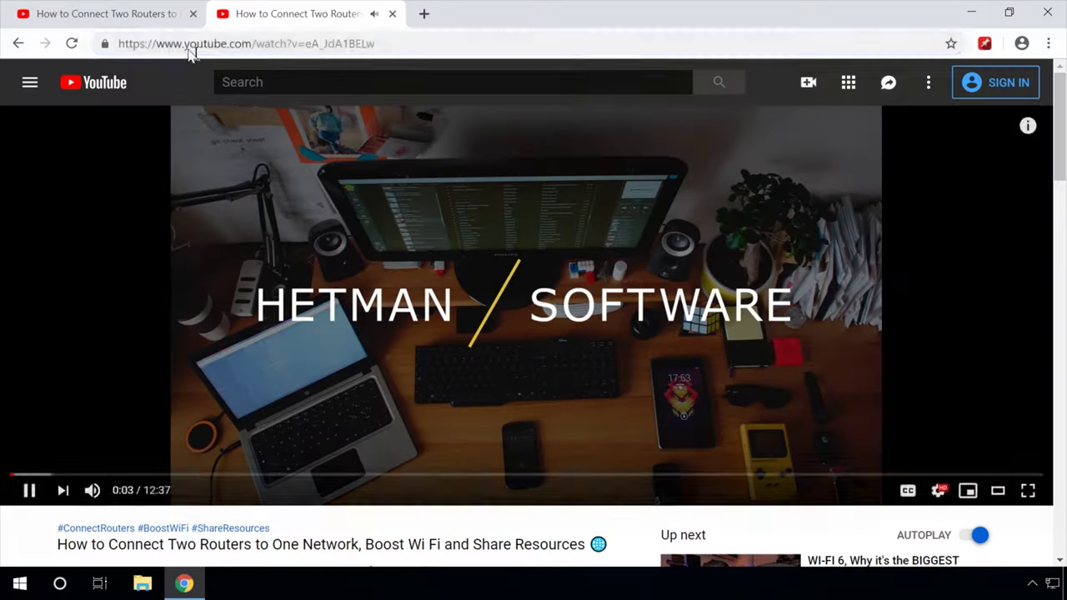
Open the router video in gifs.com by adding 'gif' before youtube.com, then create a GIF from a clip.
type("gifs")
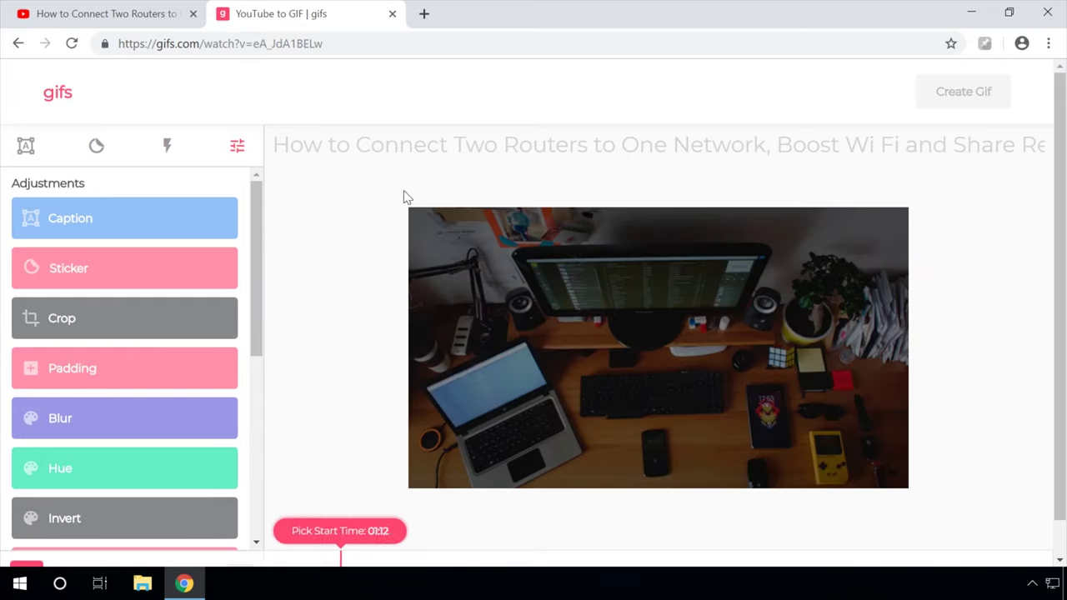
scroll(408, 250, "down", 1)
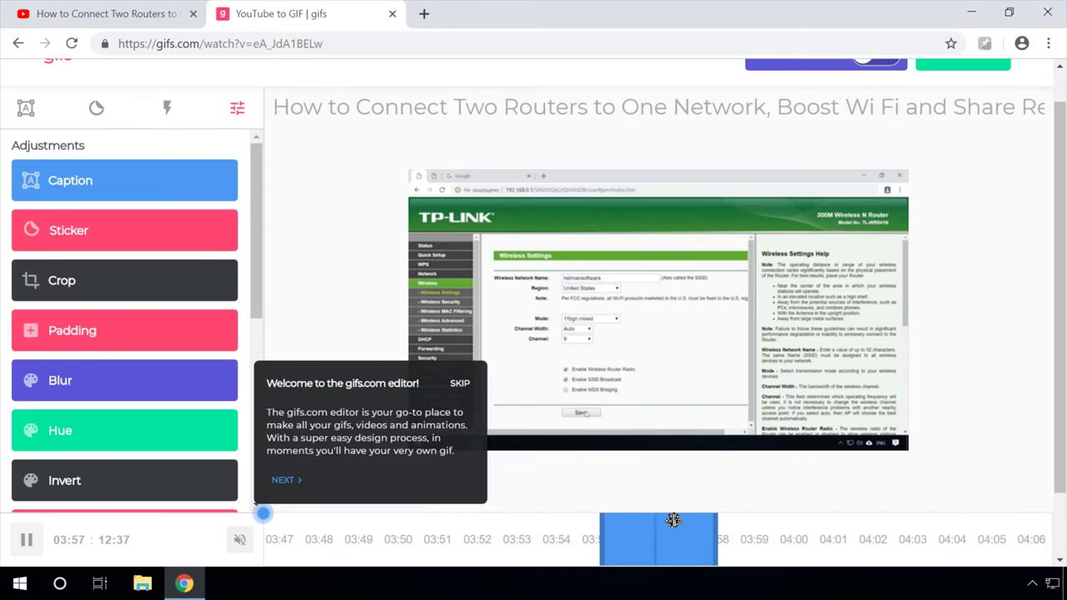
scroll(976, 328, "up", 1)
left_click(963, 94)
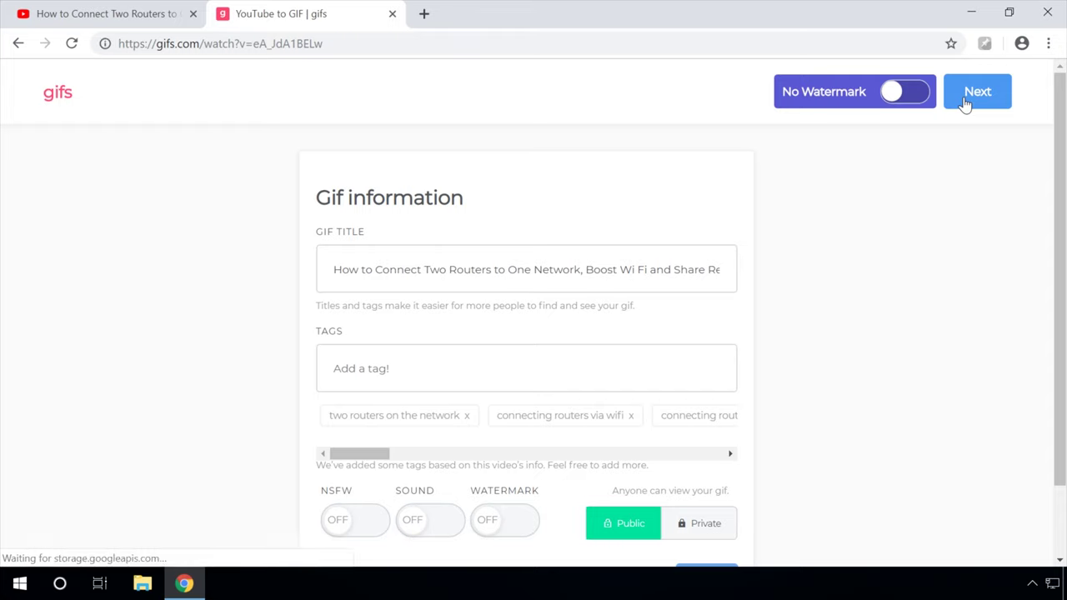
Publish the GIF, decline the premium offer, download the Small GIF as gif.gif and open it.
left_click(965, 98)
left_click(734, 474)
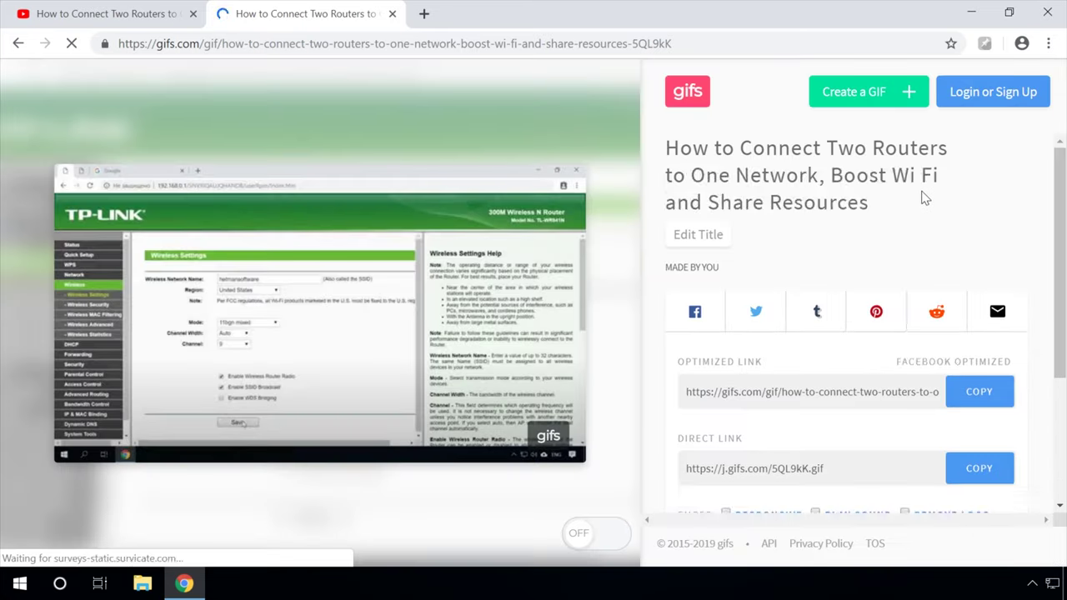
scroll(921, 195, "down", 4)
left_click(788, 406)
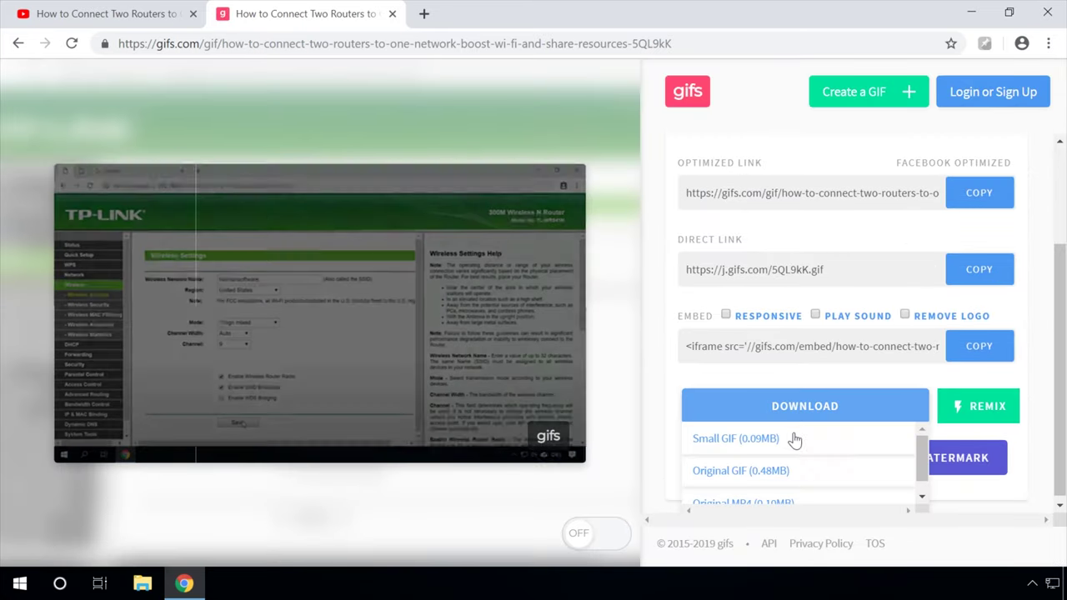
left_click(739, 439)
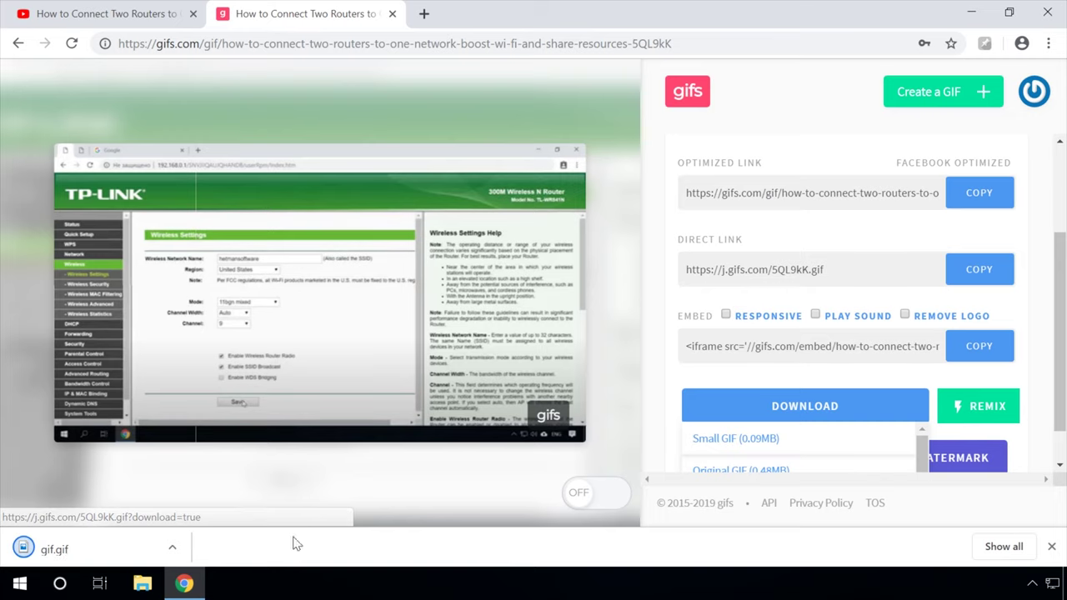
left_click(116, 550)
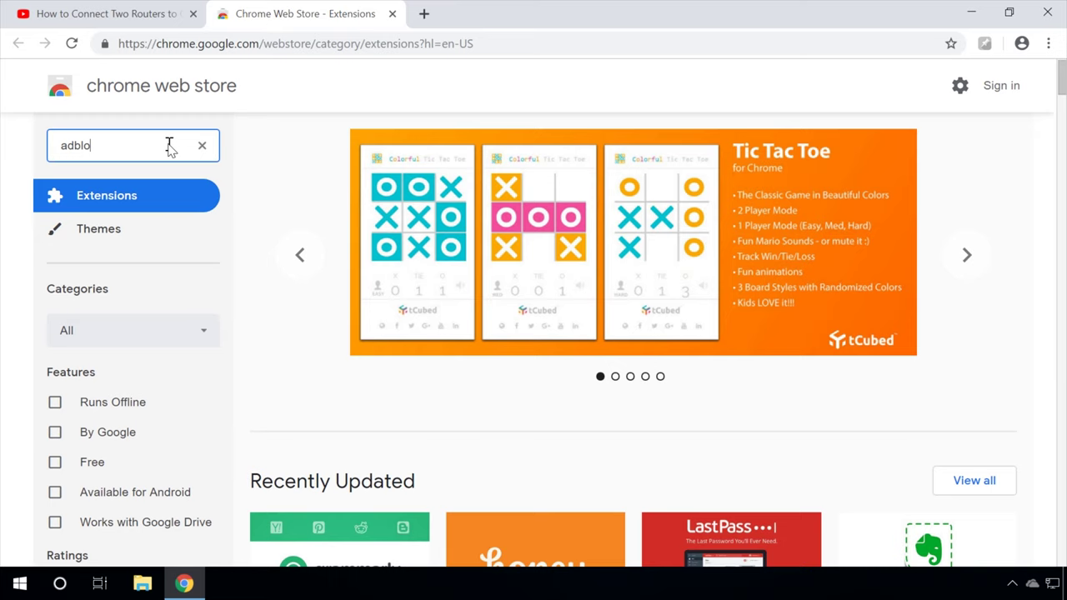
Search the Web Store for 'adblock', add AdBlock to Chrome, and check its blocked-ads summary.
type("ck")
left_click(113, 185)
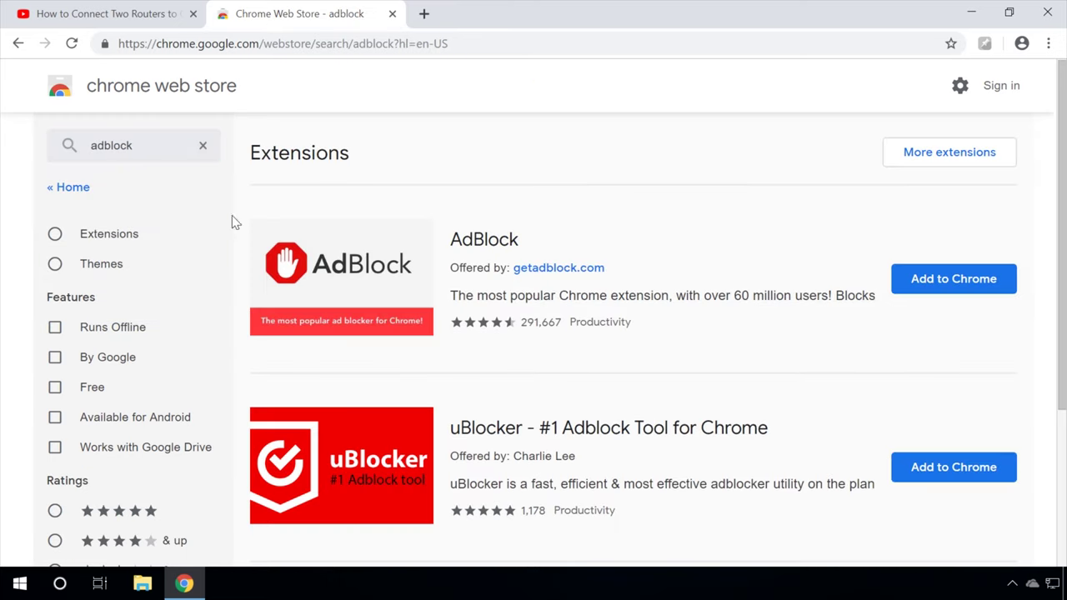
left_click(542, 245)
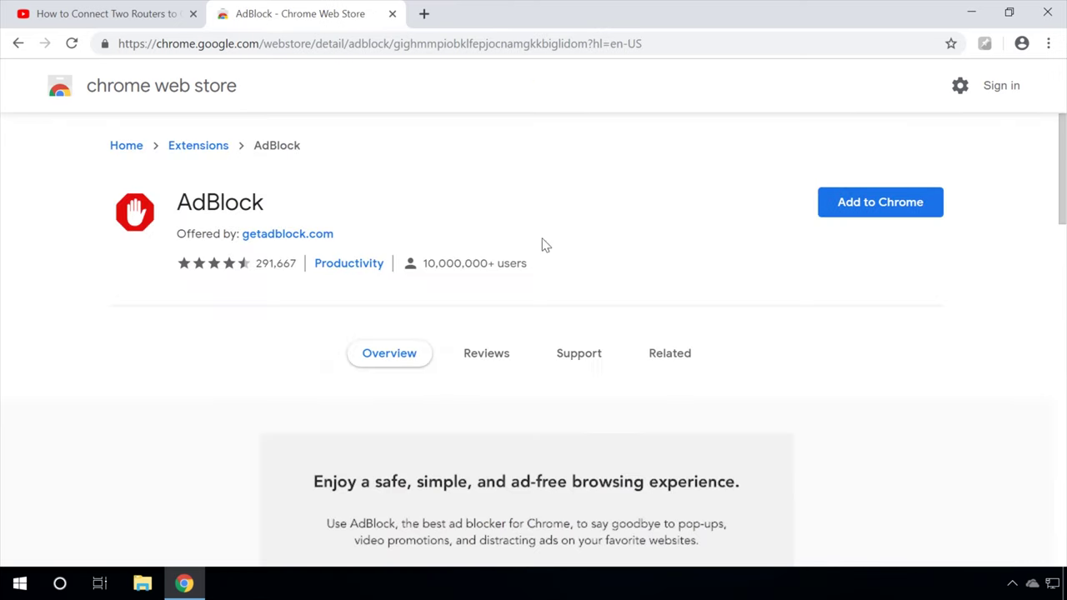
left_click(863, 209)
left_click(579, 214)
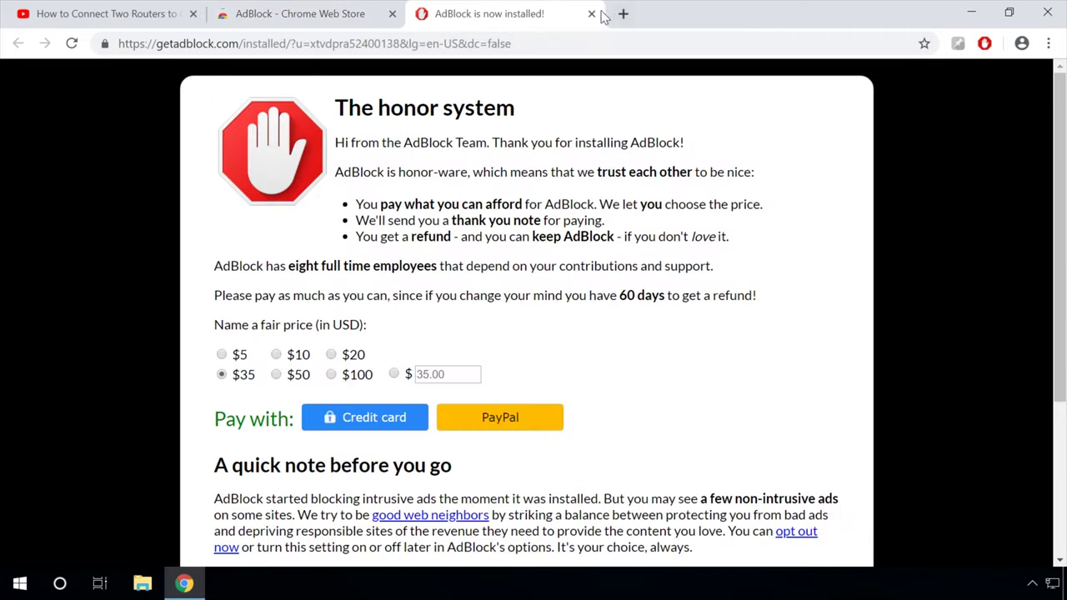
left_click(592, 14)
left_click(985, 45)
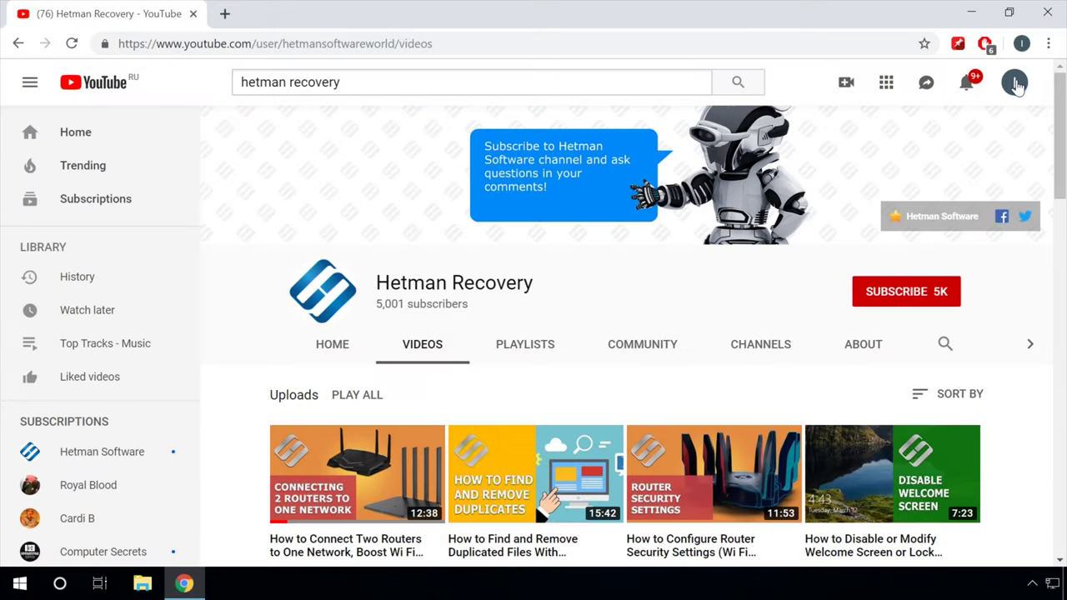
Look over your own channel from the avatar menu, then go to the account Settings.
left_click(1015, 83)
left_click(813, 158)
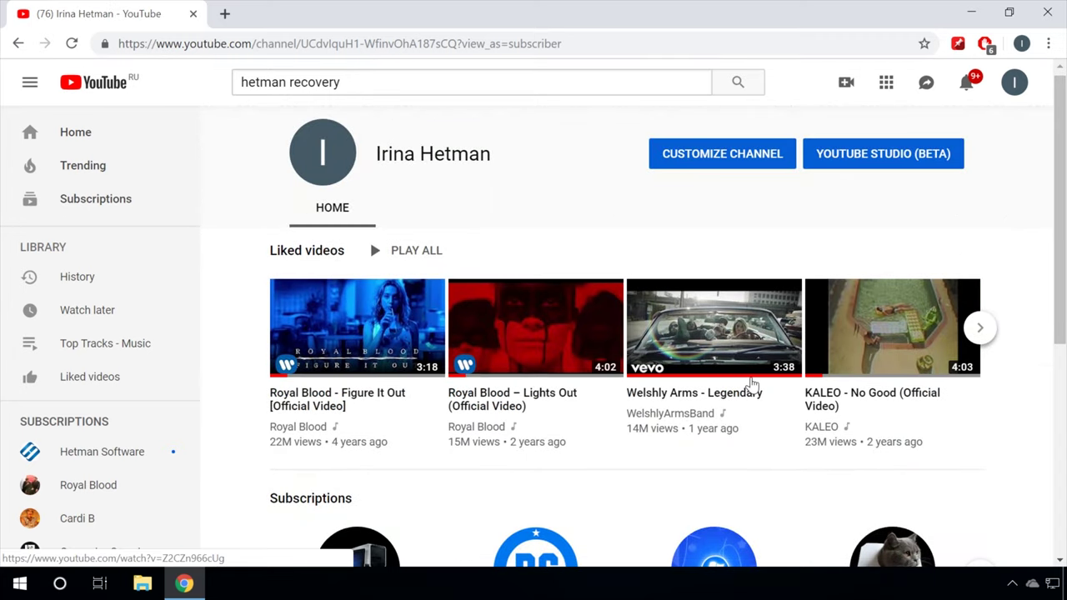
scroll(753, 386, "down", 5)
scroll(751, 384, "up", 5)
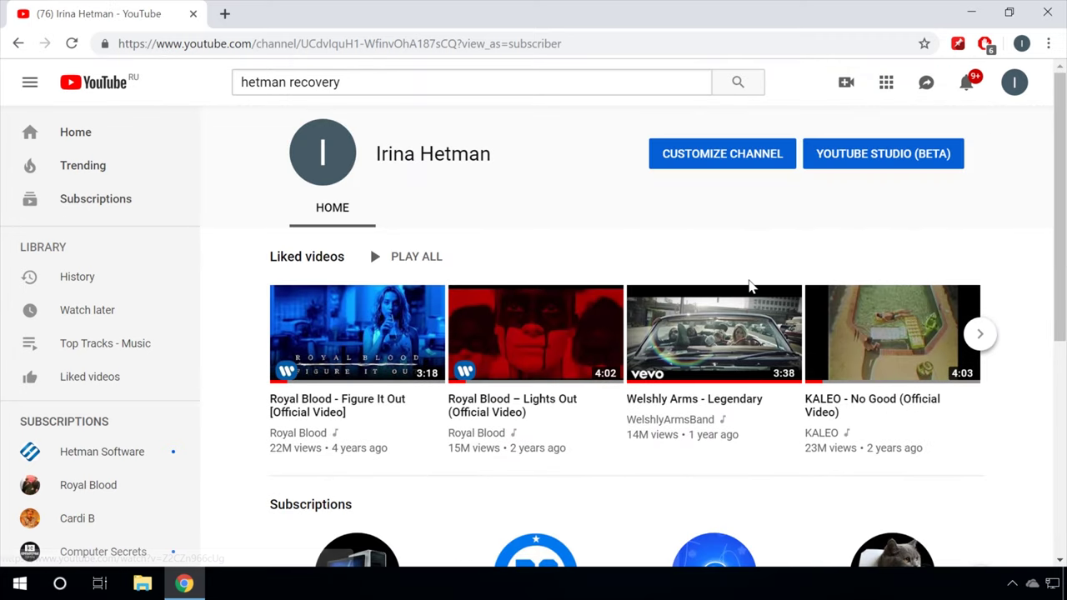
left_click(1017, 80)
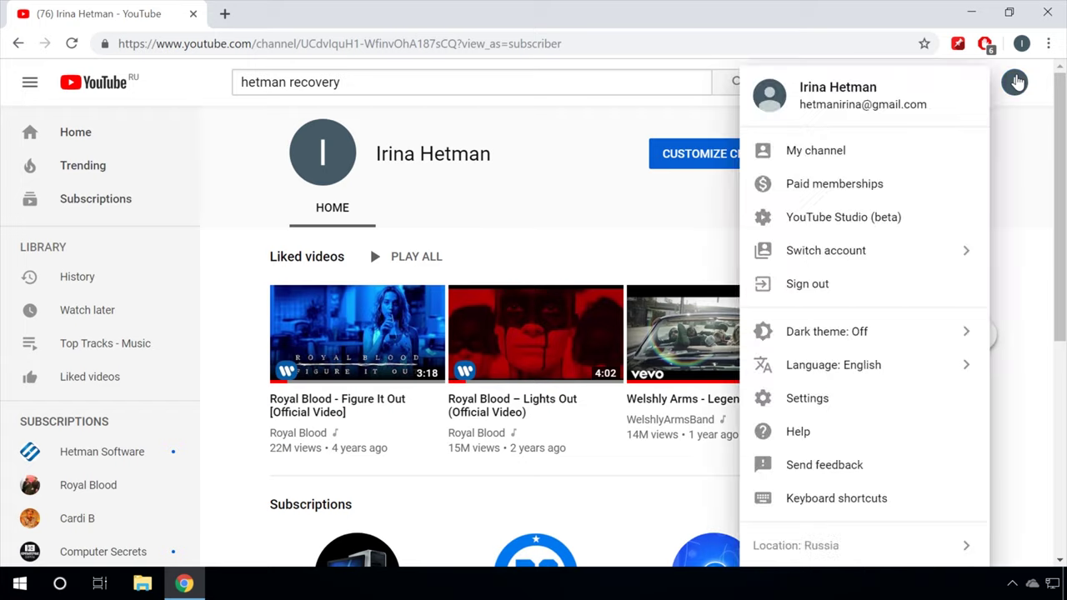
left_click(805, 400)
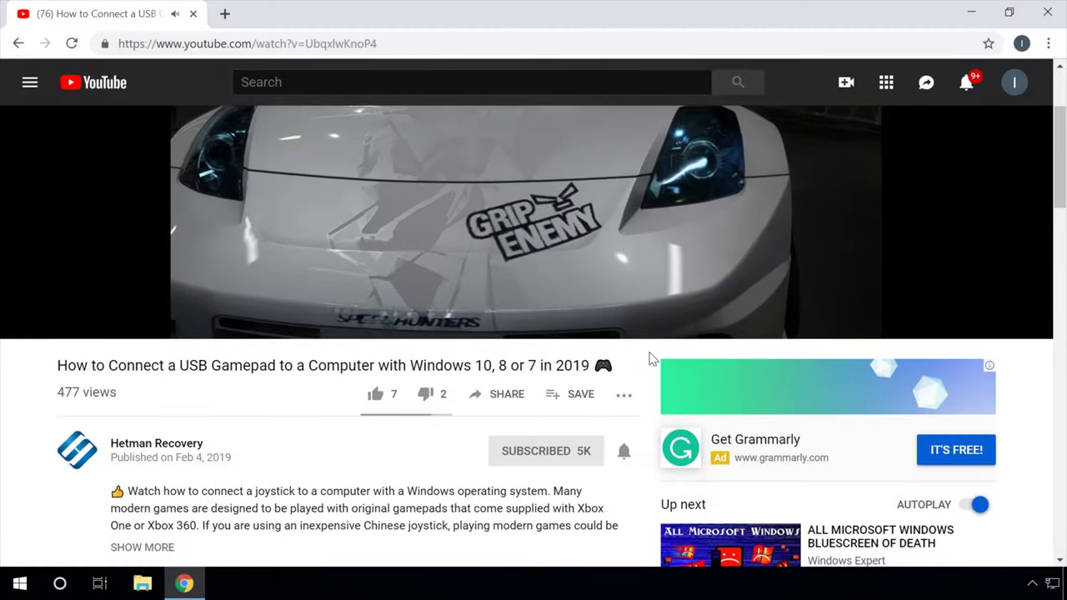
Save the USB gamepad video to Watch later and open the Watch later playlist.
left_click(572, 398)
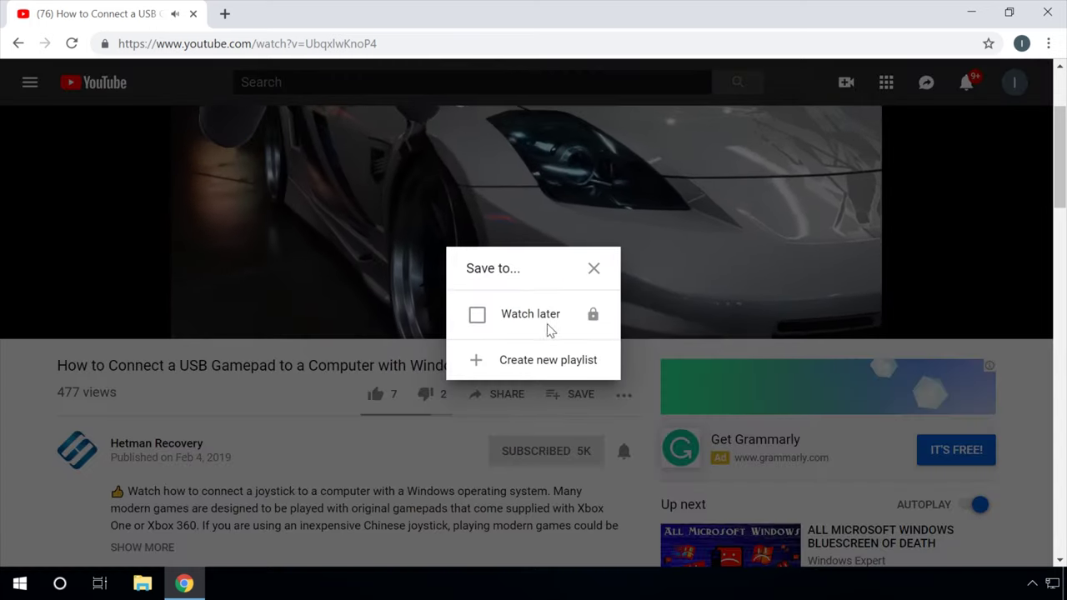
left_click(527, 320)
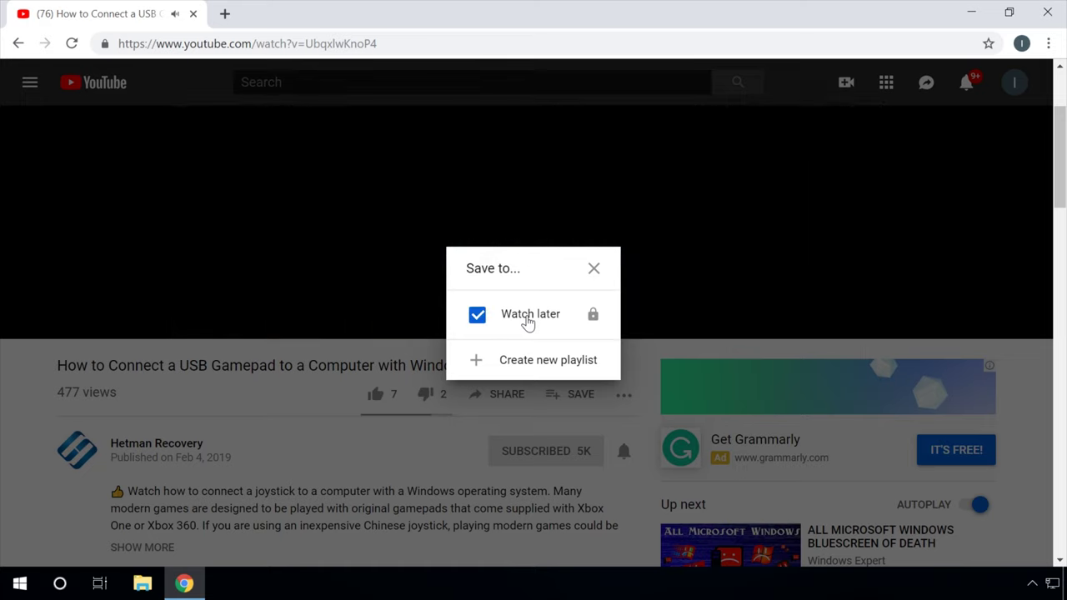
left_click(593, 269)
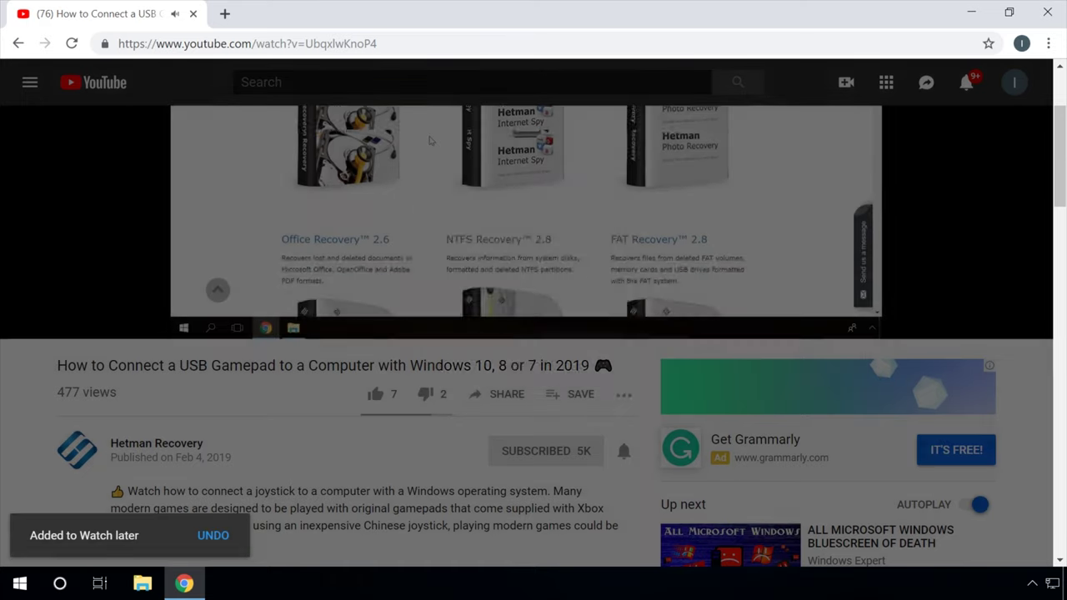
left_click(30, 84)
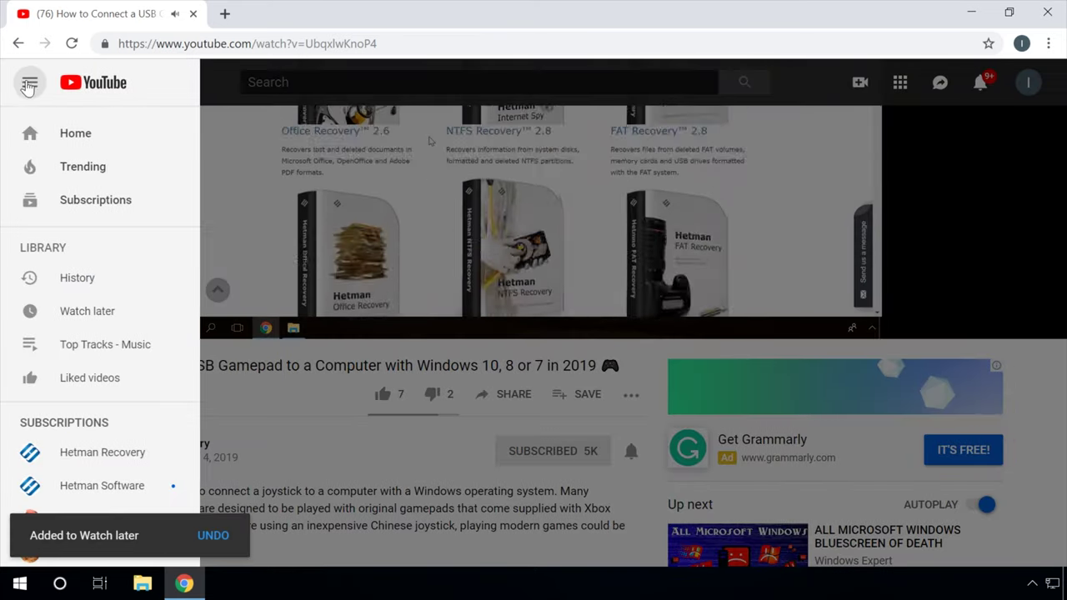
left_click(87, 311)
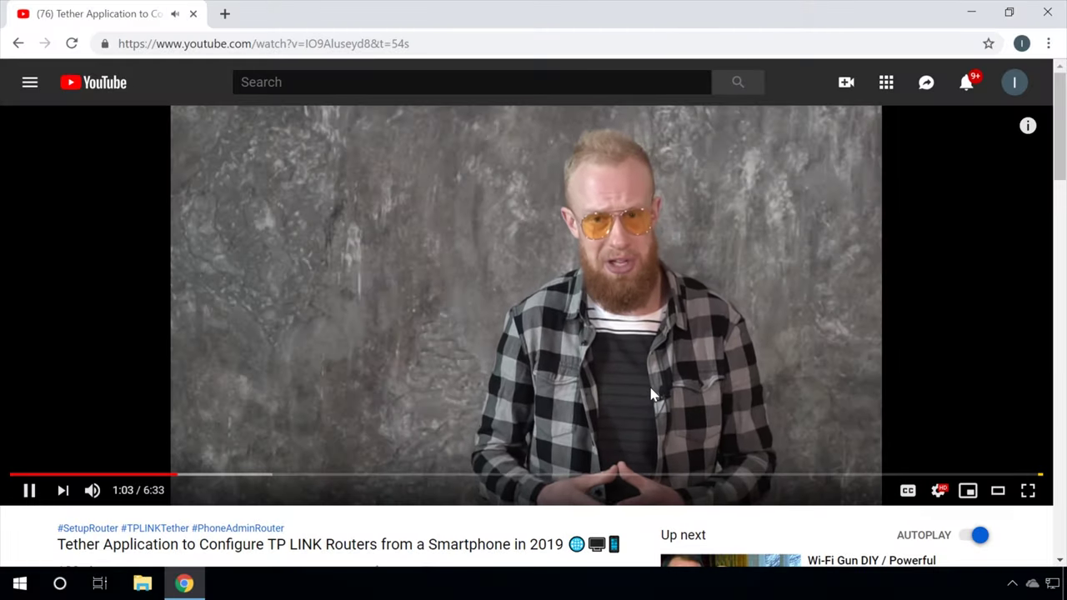
Browse the watch history and search history, then open the Liked videos playlist.
left_click(30, 85)
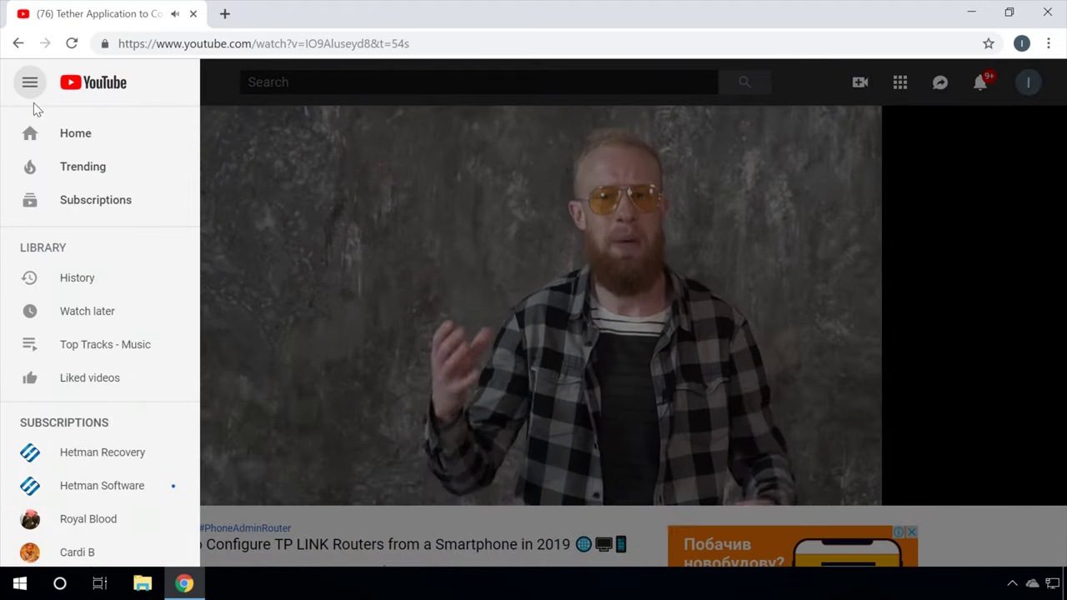
left_click(86, 285)
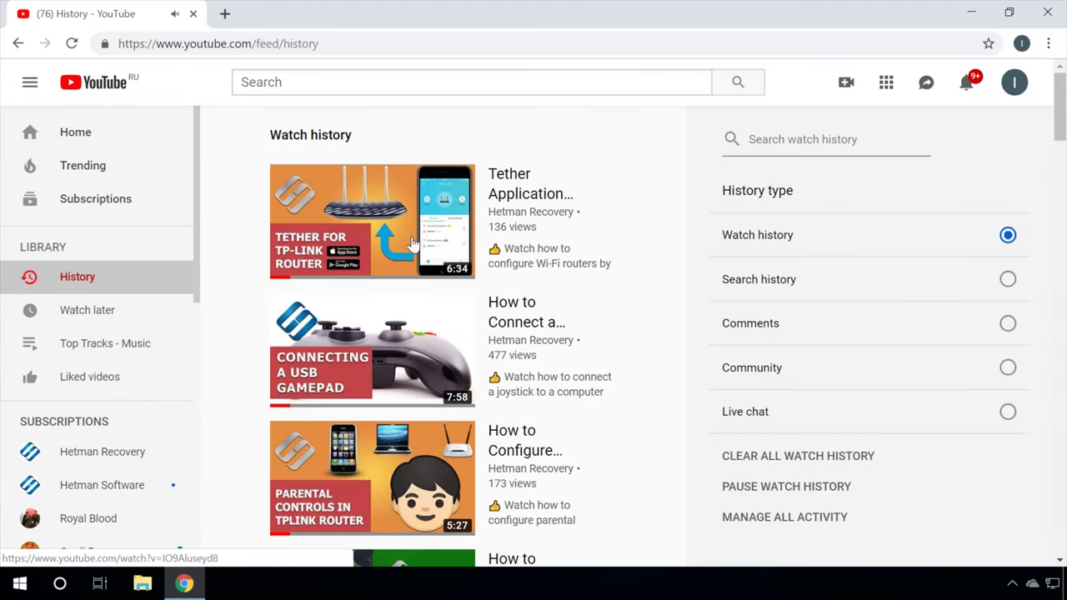
scroll(494, 247, "down", 3)
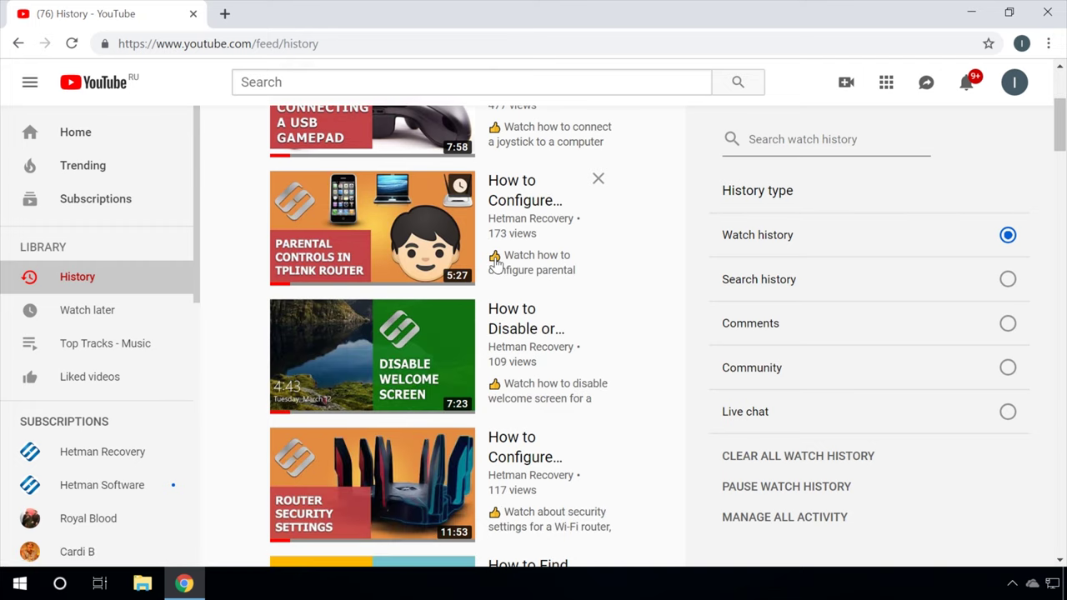
scroll(495, 263, "down", 4)
scroll(496, 264, "up", 7)
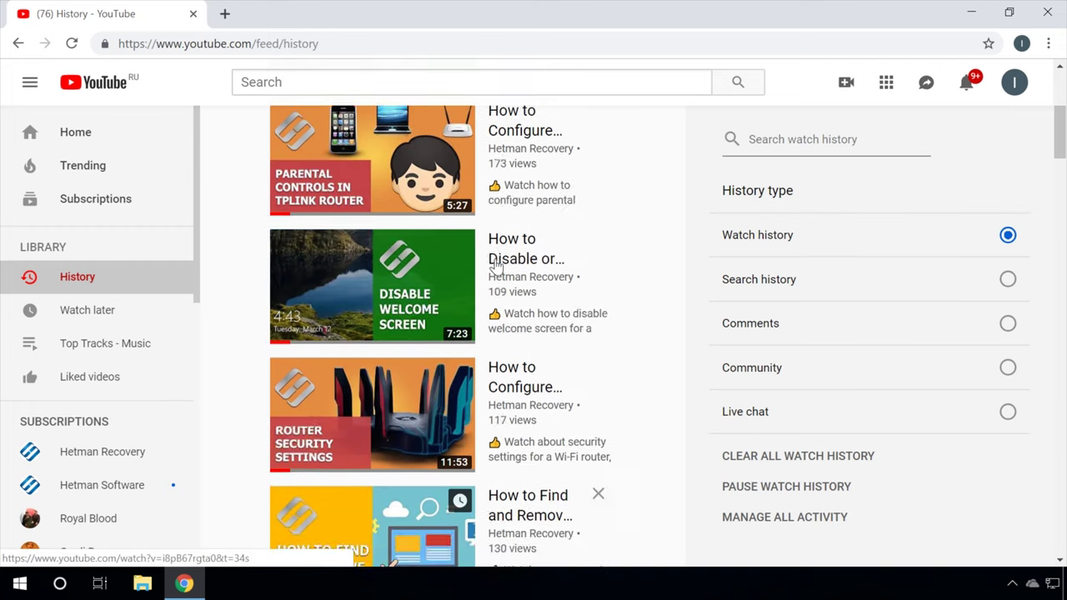
left_click(761, 287)
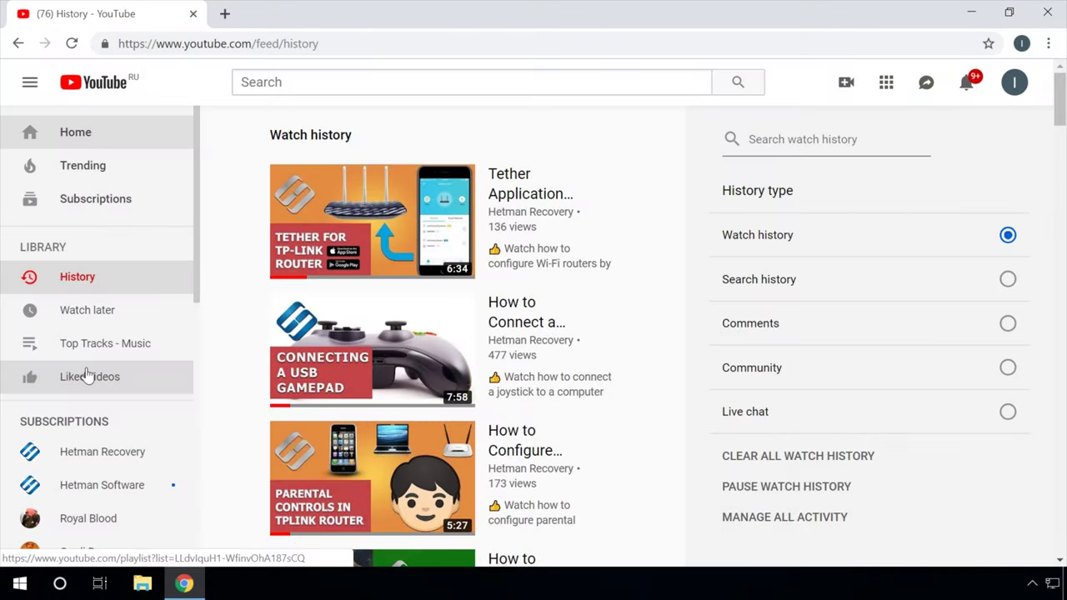
left_click(87, 376)
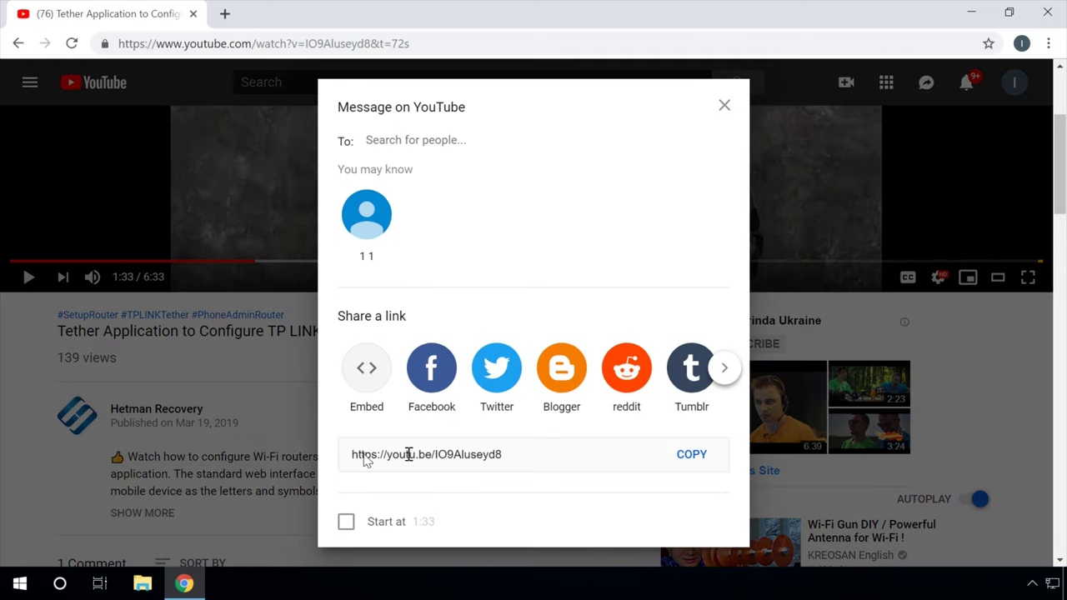
Copy the Tether video's youtu.be link and iframe embed code, then show more sharing services.
left_click(692, 455)
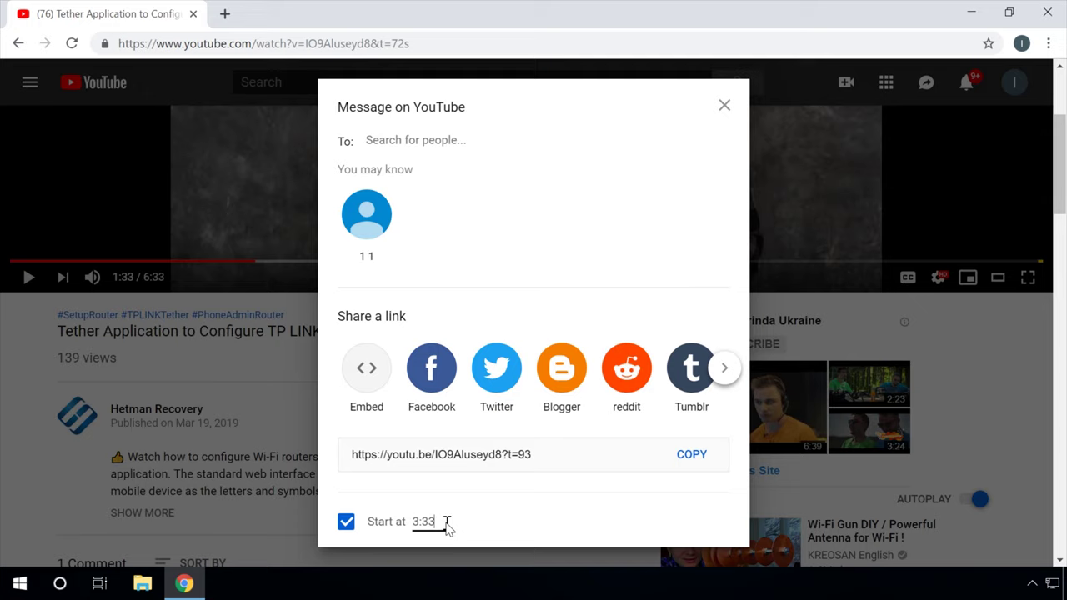
left_click(367, 369)
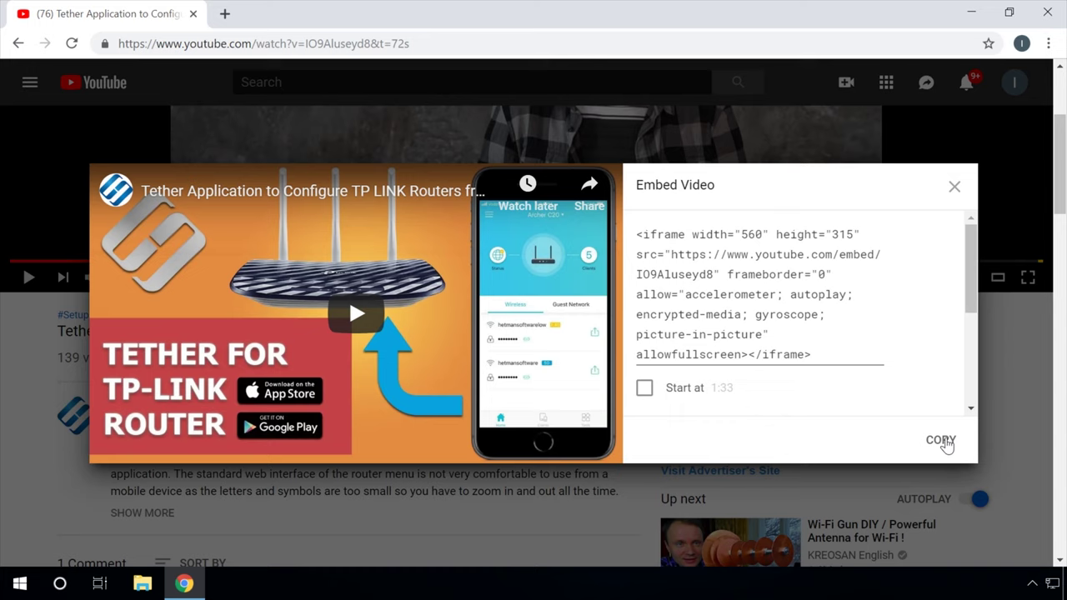
left_click(944, 442)
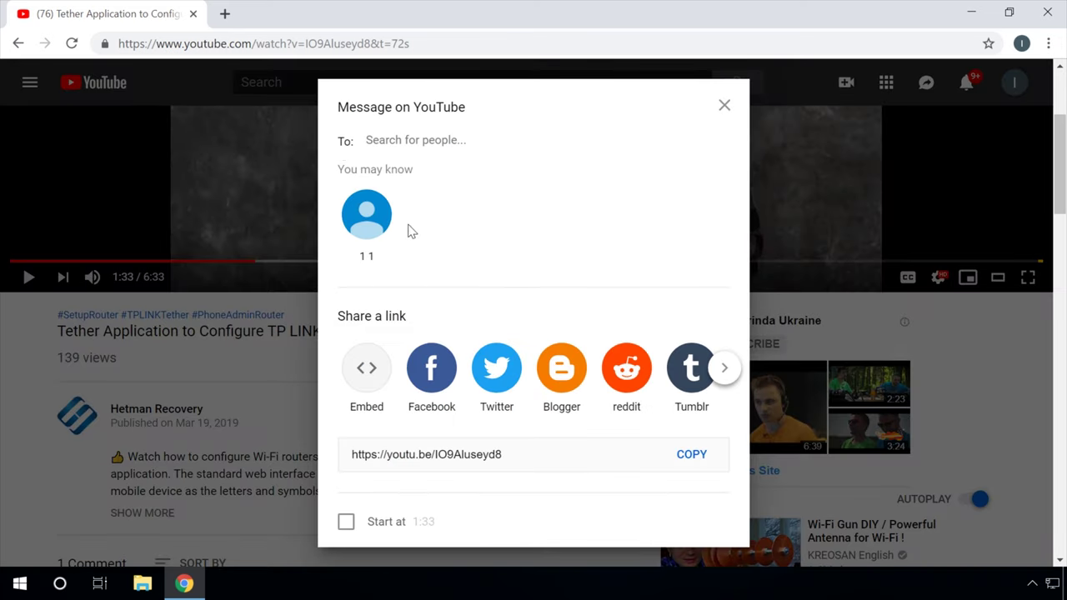
left_click(726, 368)
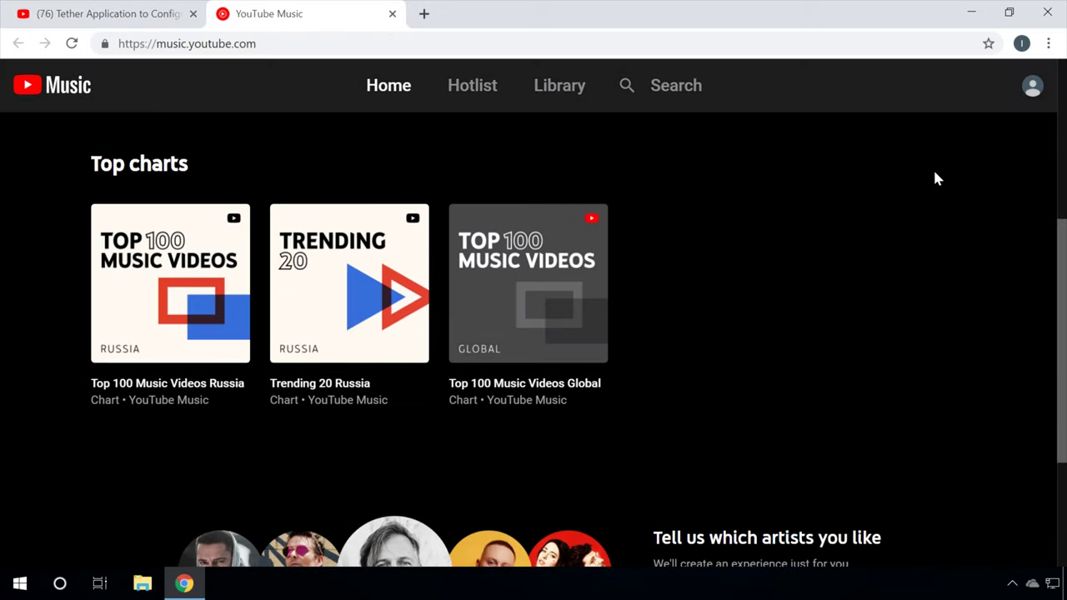
Scroll the YouTube Music home page and play Duality from the Nu-metal school 00s playlist.
scroll(934, 178, "down", 8)
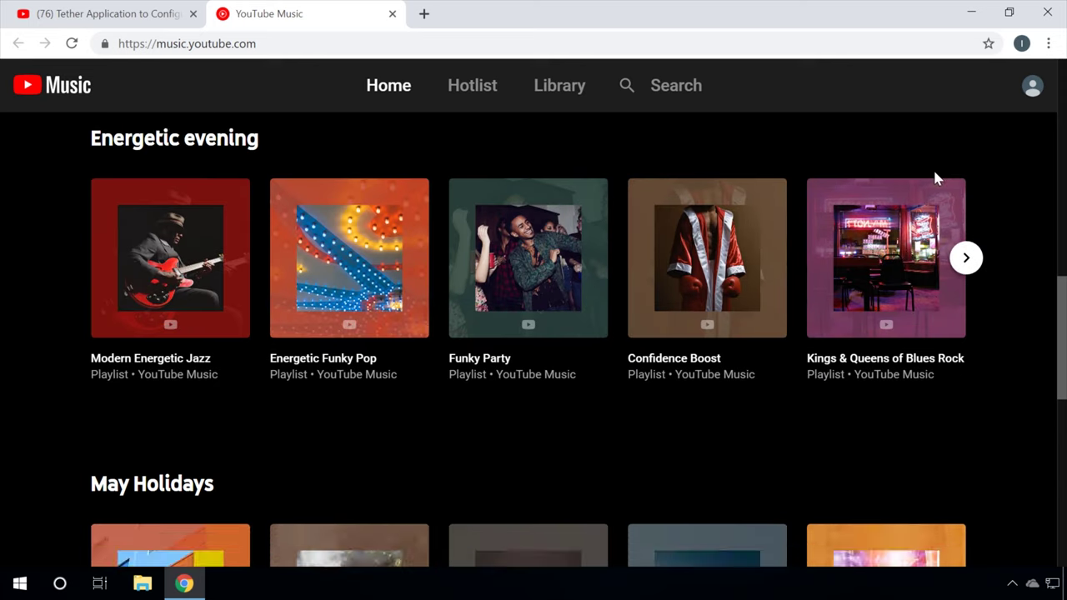
scroll(935, 177, "down", 9)
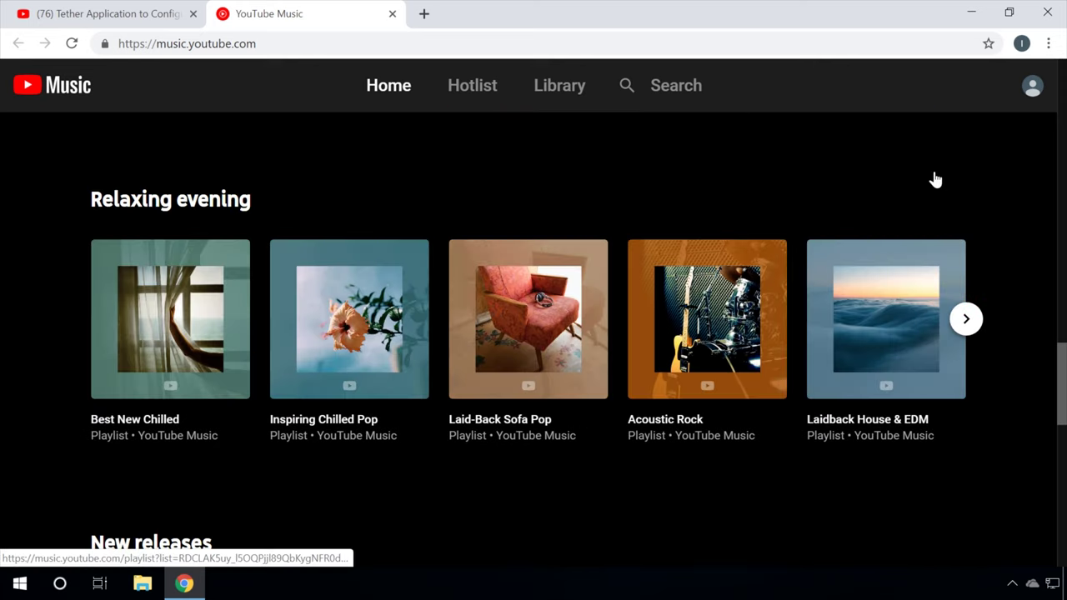
scroll(935, 177, "down", 7)
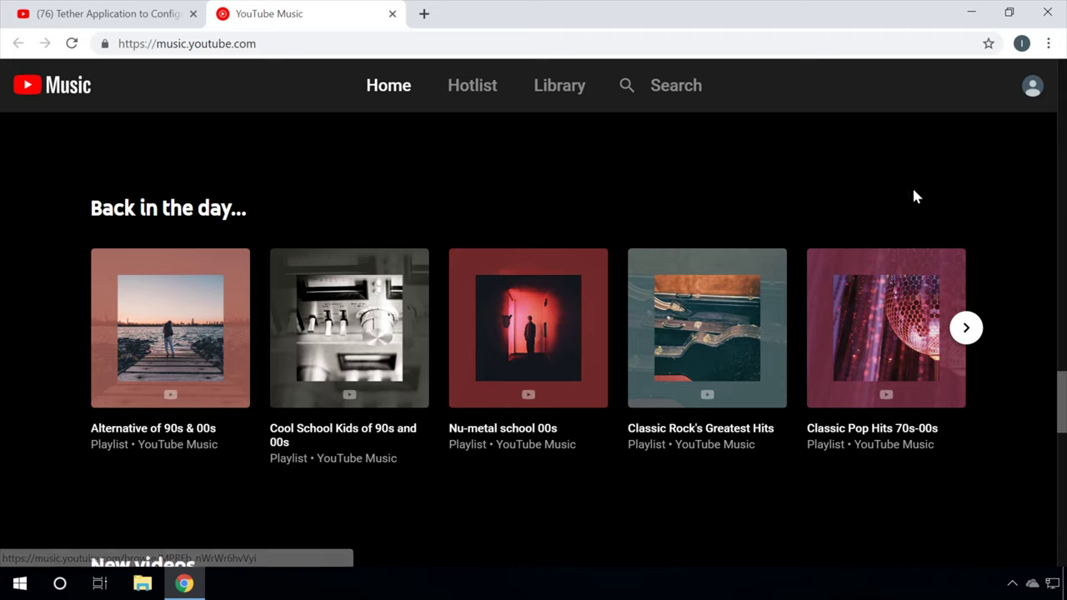
left_click(501, 431)
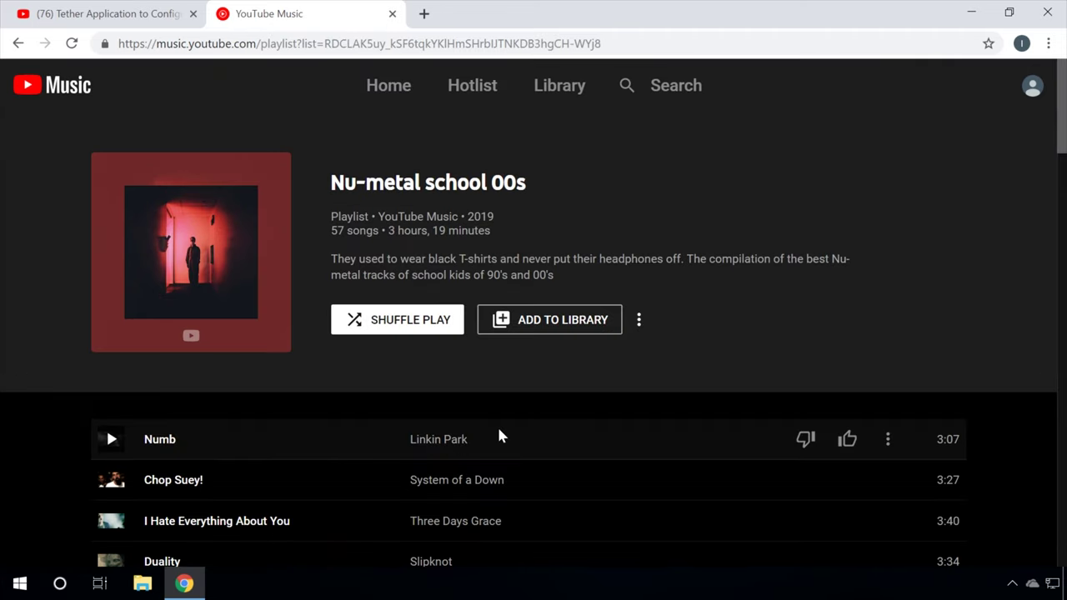
left_click(112, 562)
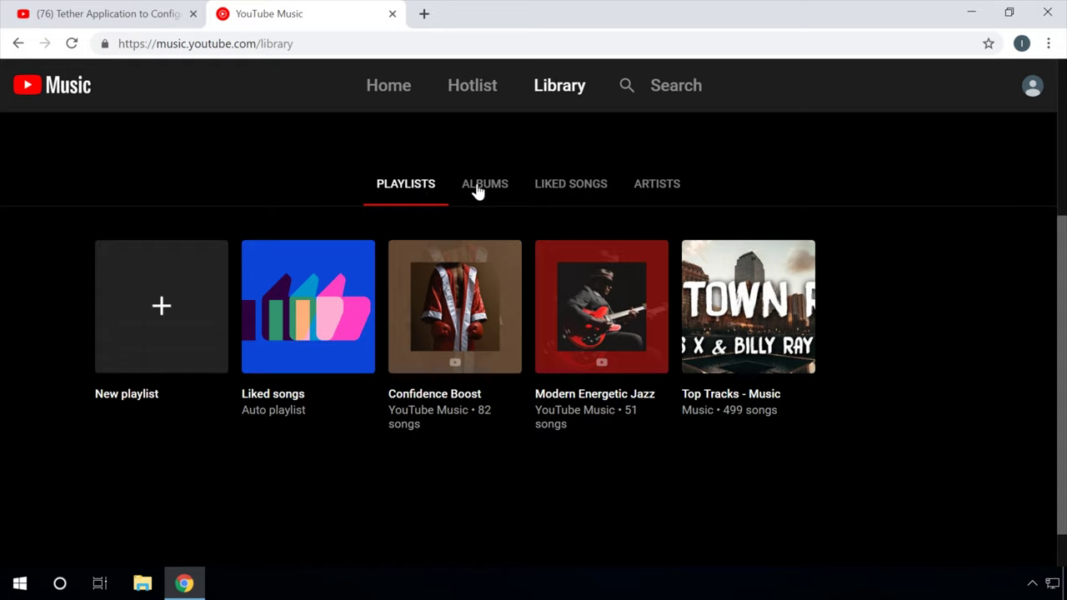
View the Library's Albums, Liked Songs and Artists tabs.
left_click(480, 187)
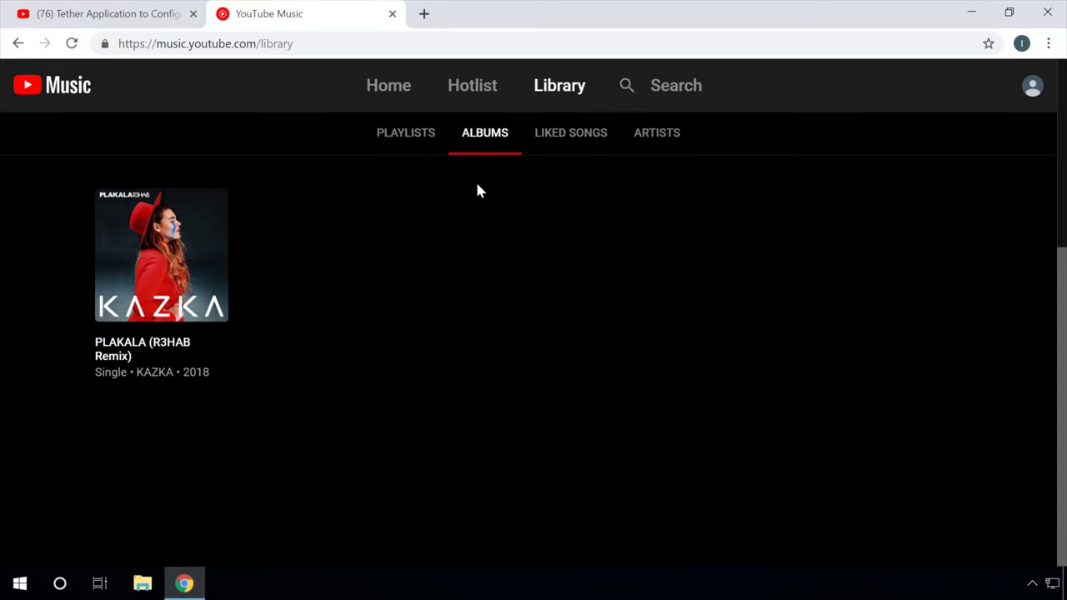
left_click(565, 141)
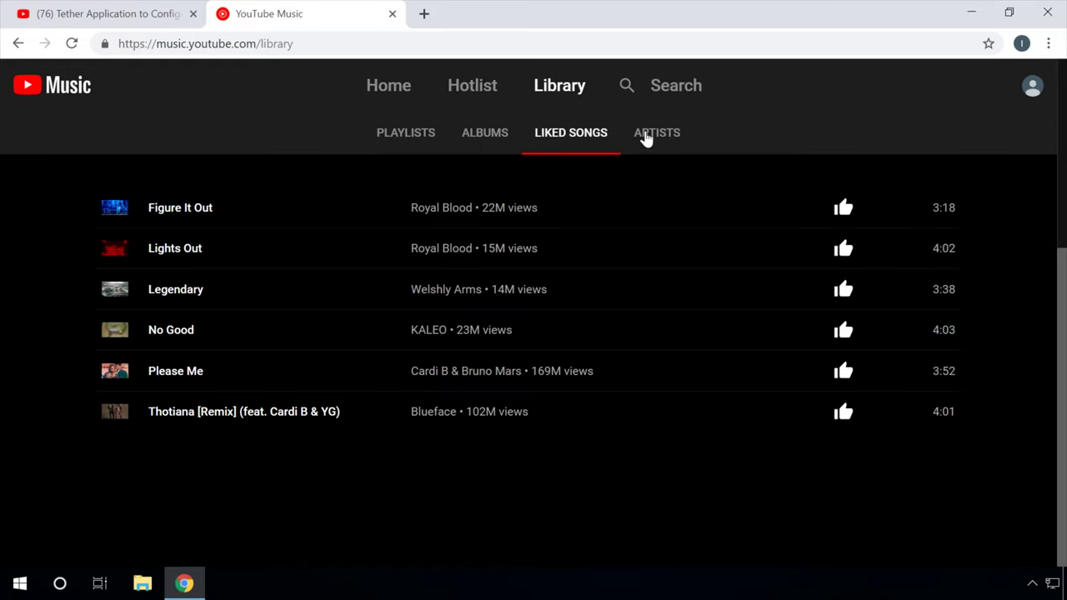
left_click(651, 138)
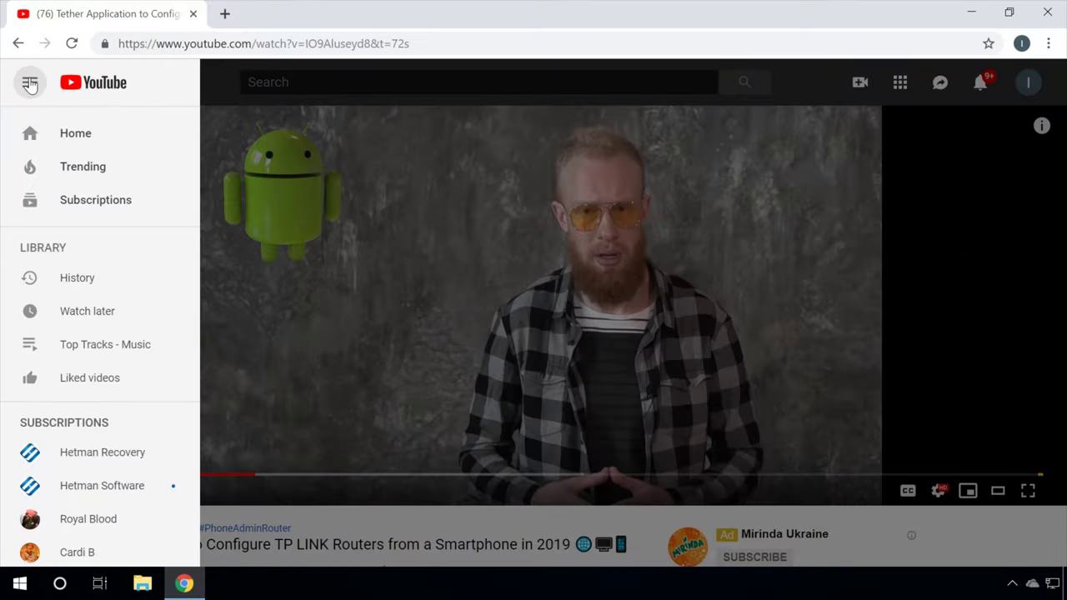
Go to YouTube Movies and open Madagascar from the Animated Movies row.
scroll(67, 370, "down", 6)
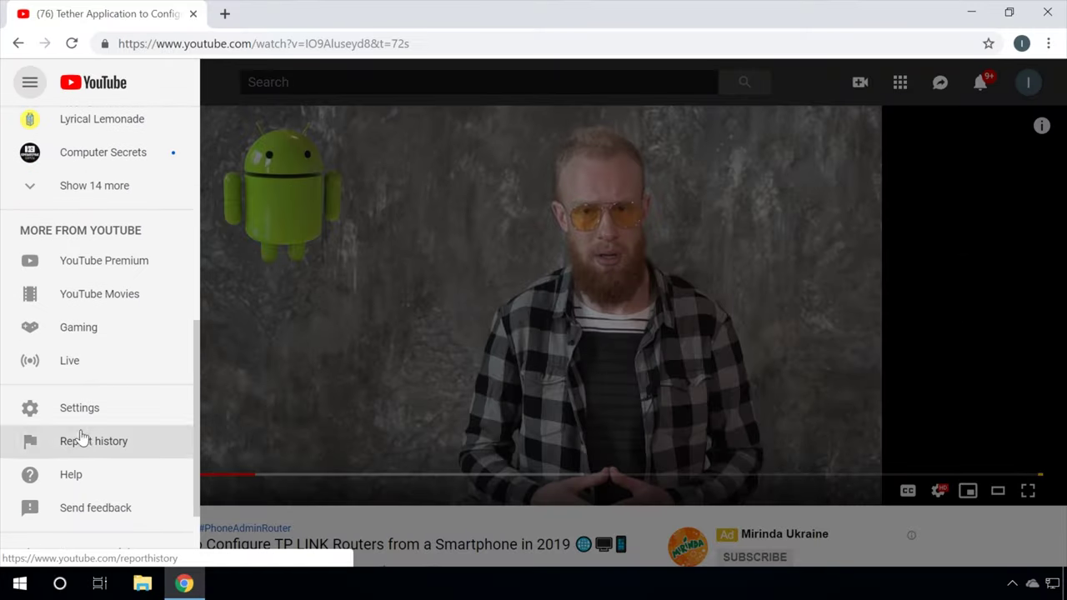
left_click(85, 294)
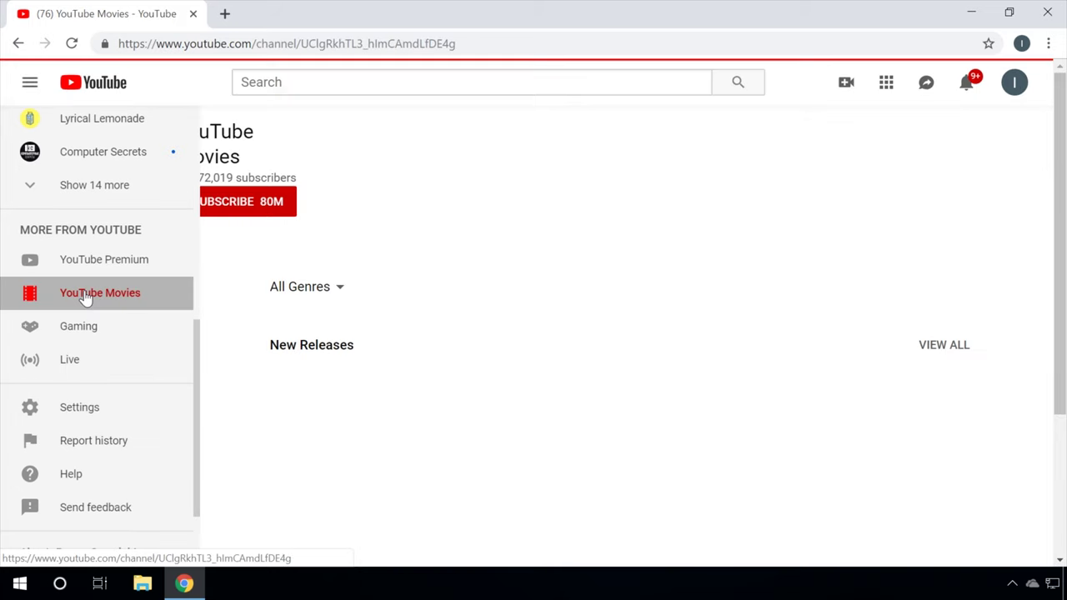
scroll(452, 308, "down", 3)
scroll(453, 308, "down", 10)
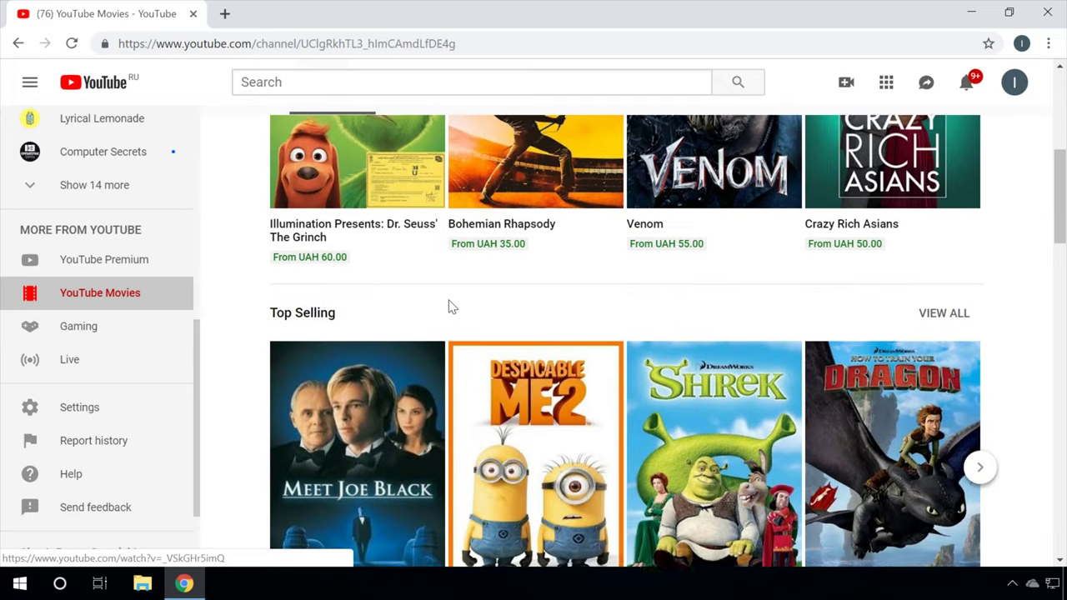
scroll(450, 309, "down", 10)
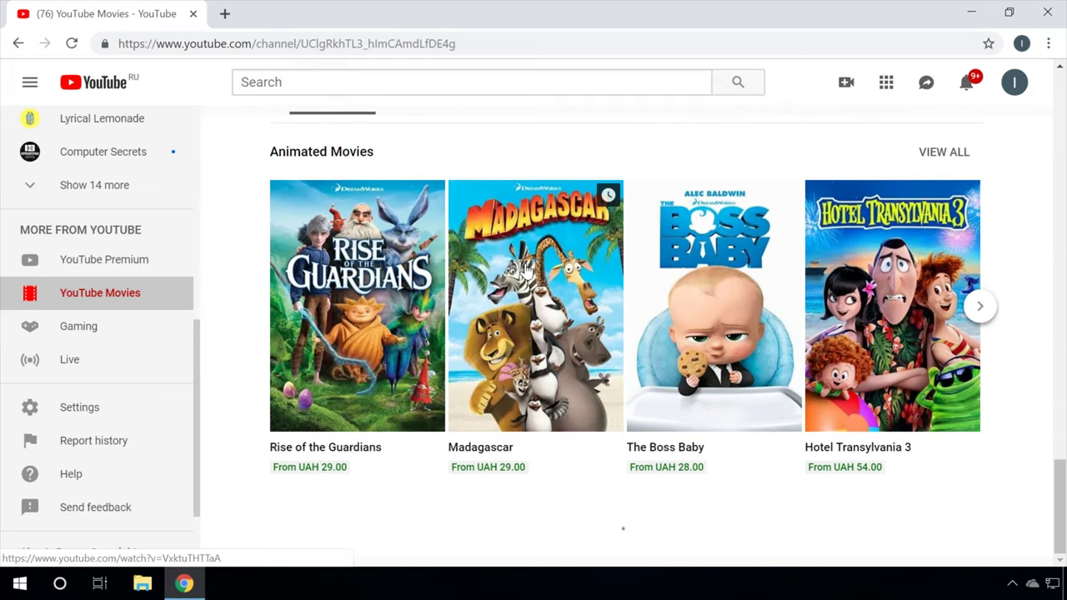
left_click(526, 265)
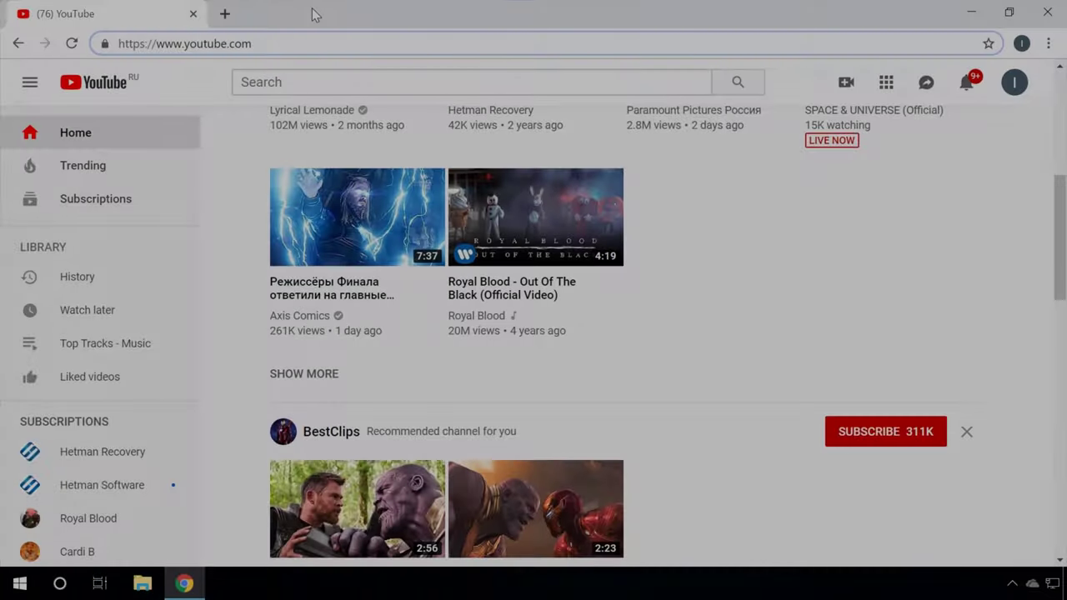
Switch to the /leanback TV interface and step through Trending today videos from the LATEST tab.
type("/leanback")
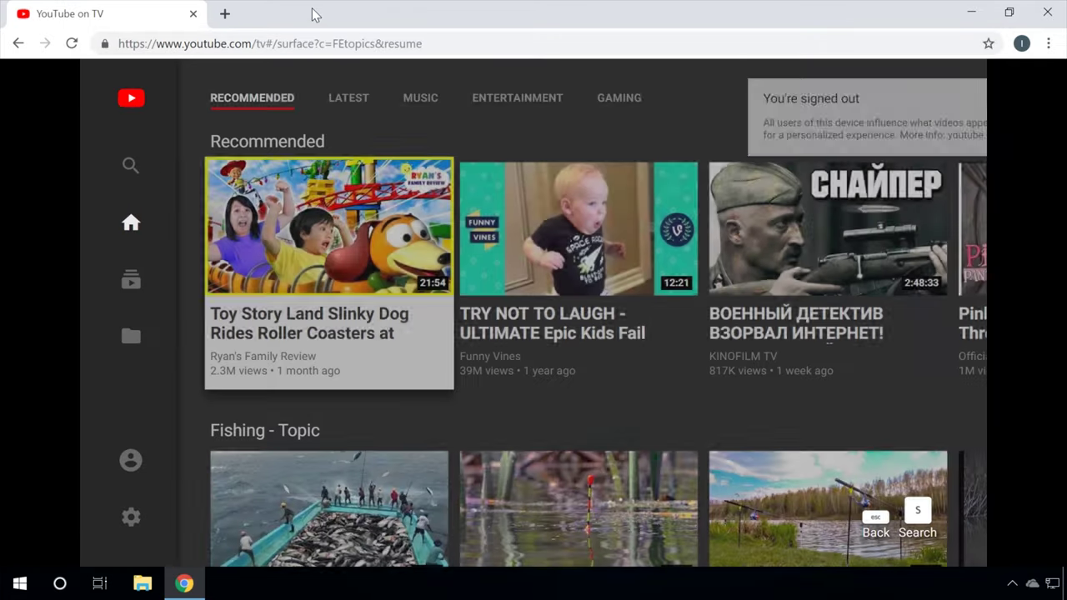
left_click(346, 100)
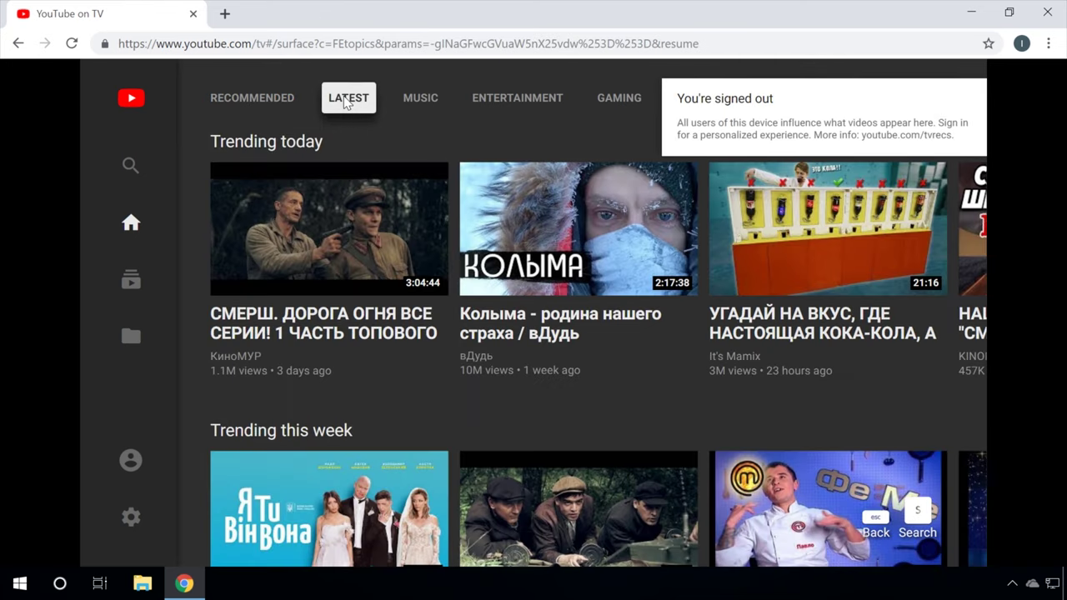
key("Down")
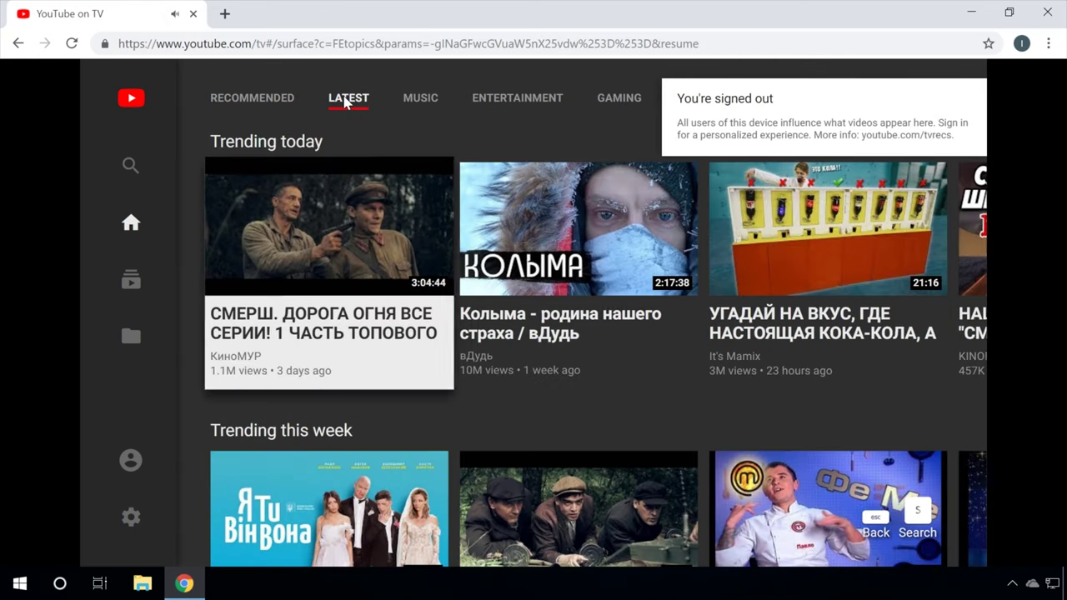
key("Right")
key("Right")
key("Right")
key("Right")
key("Right")
key("Right")
key("Right")
key("Right")
key("Right")
key("Right")
key("Right")
key("Right")
key("Right")
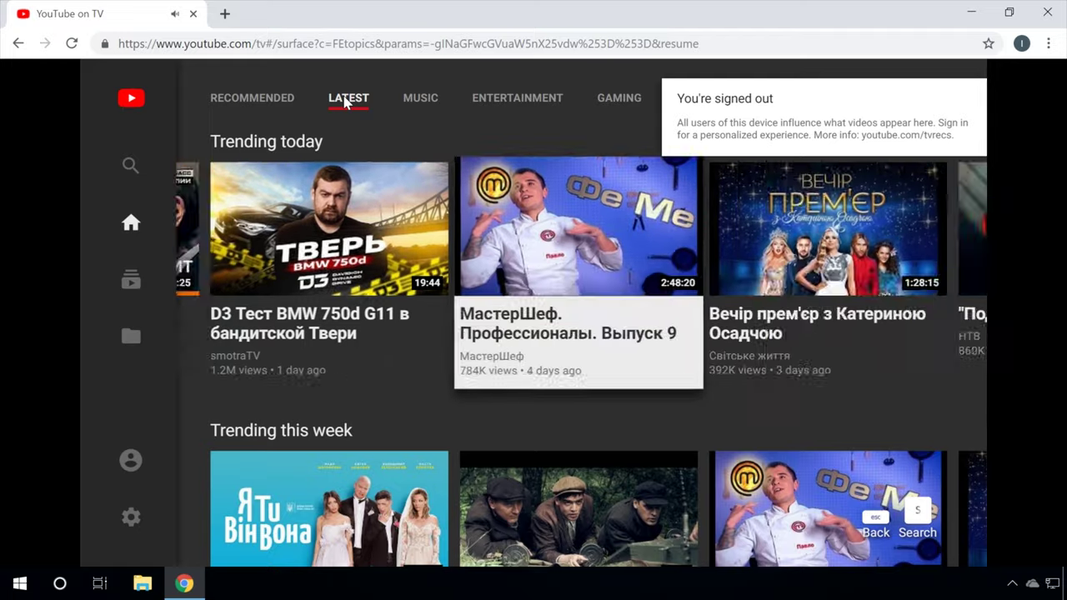
key("Right")
key("Right")
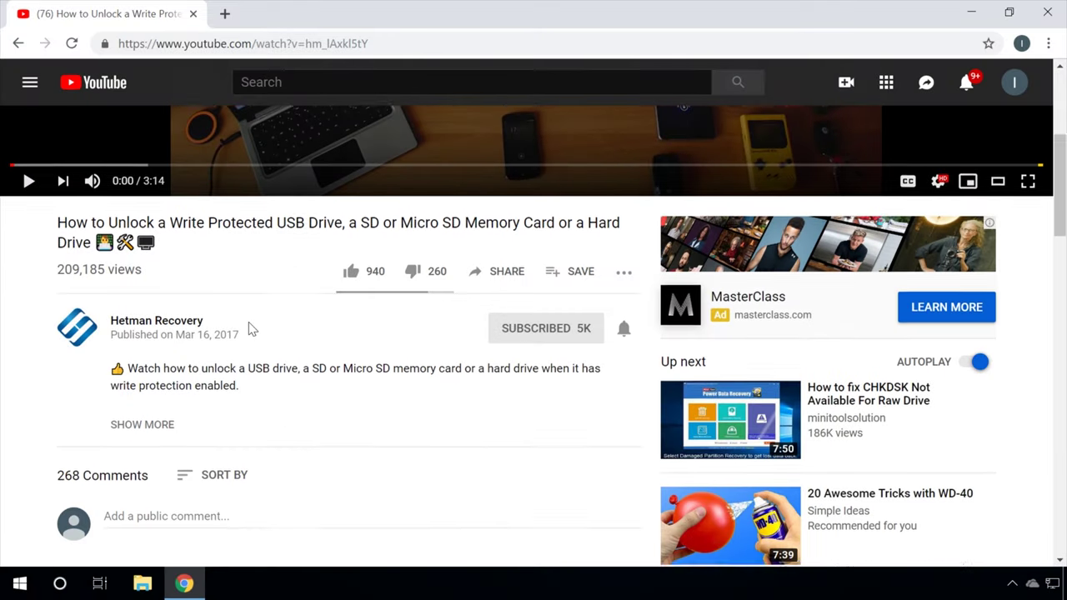
scroll(140, 477, "down", 2)
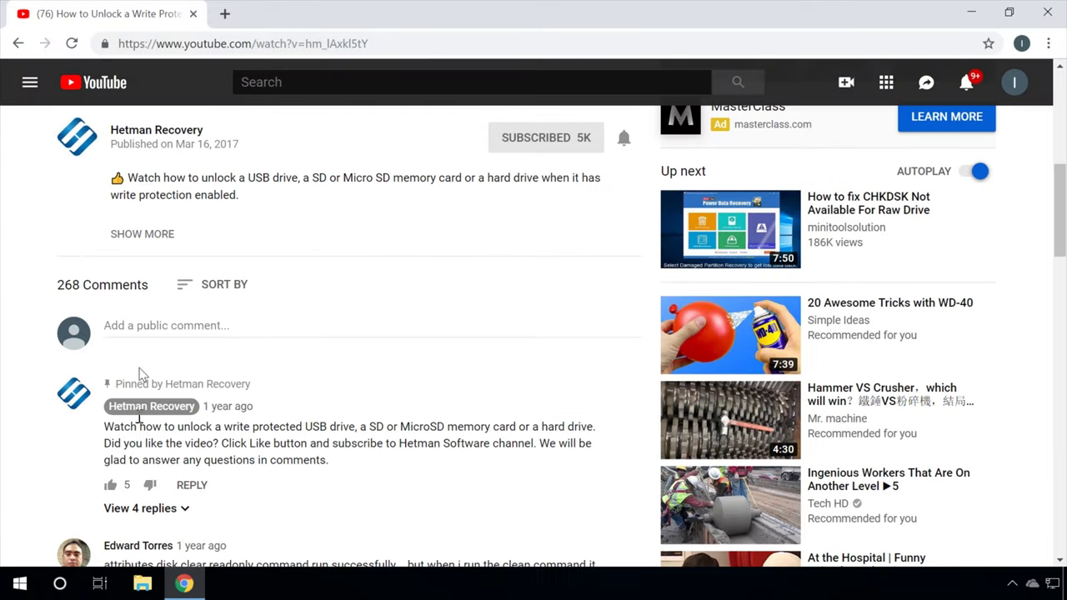
Post a bold comment '*cool*' on the write-protection video.
left_click(131, 326)
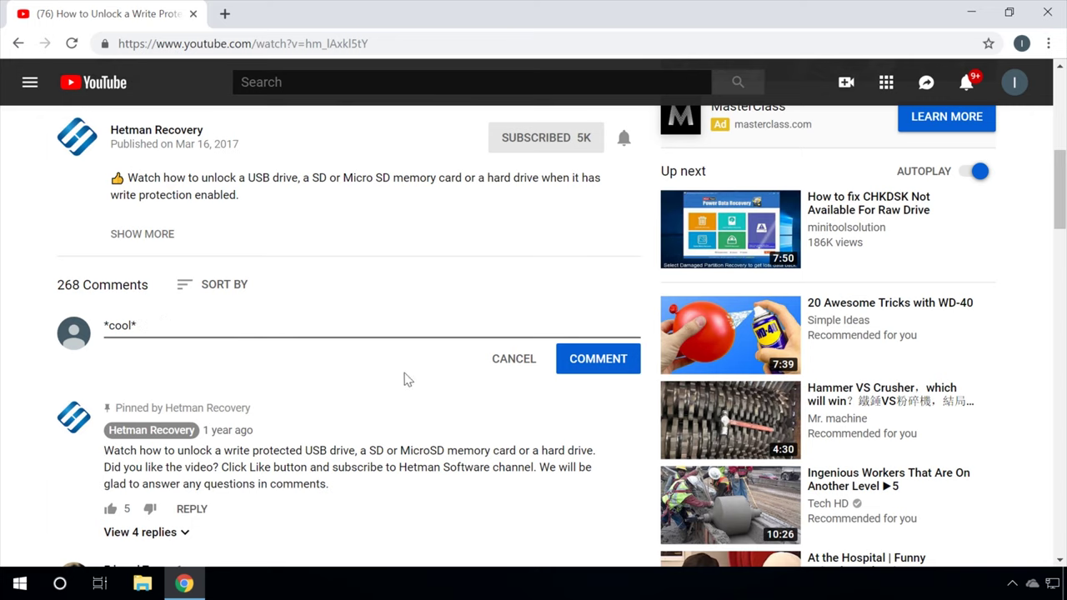
left_click(598, 359)
Post a second comment in italics, '_thx, like_'.
scroll(601, 364, "down", 2)
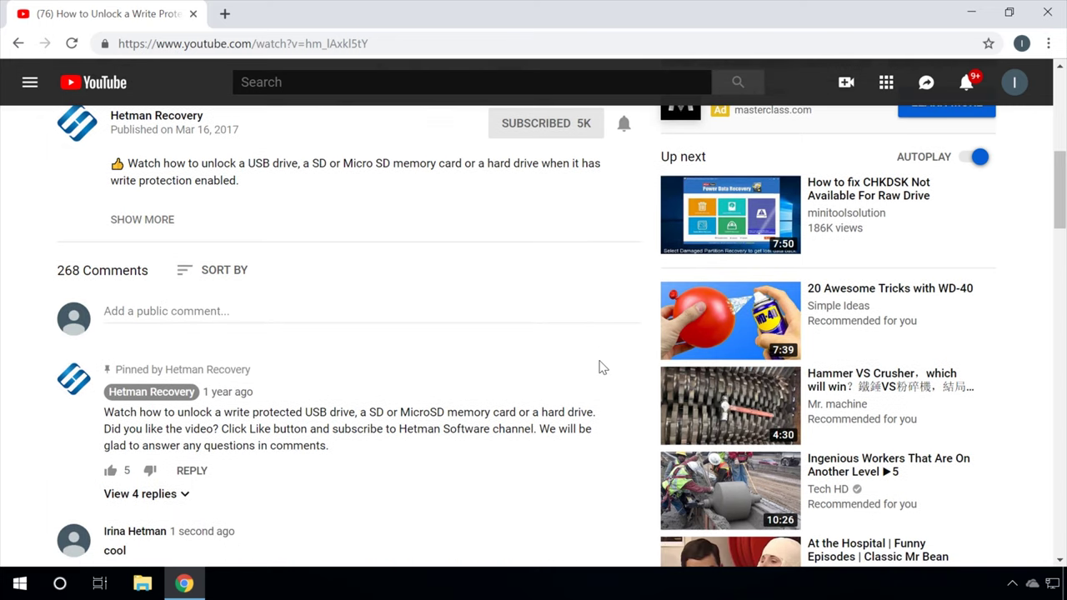
scroll(152, 304, "up", 2)
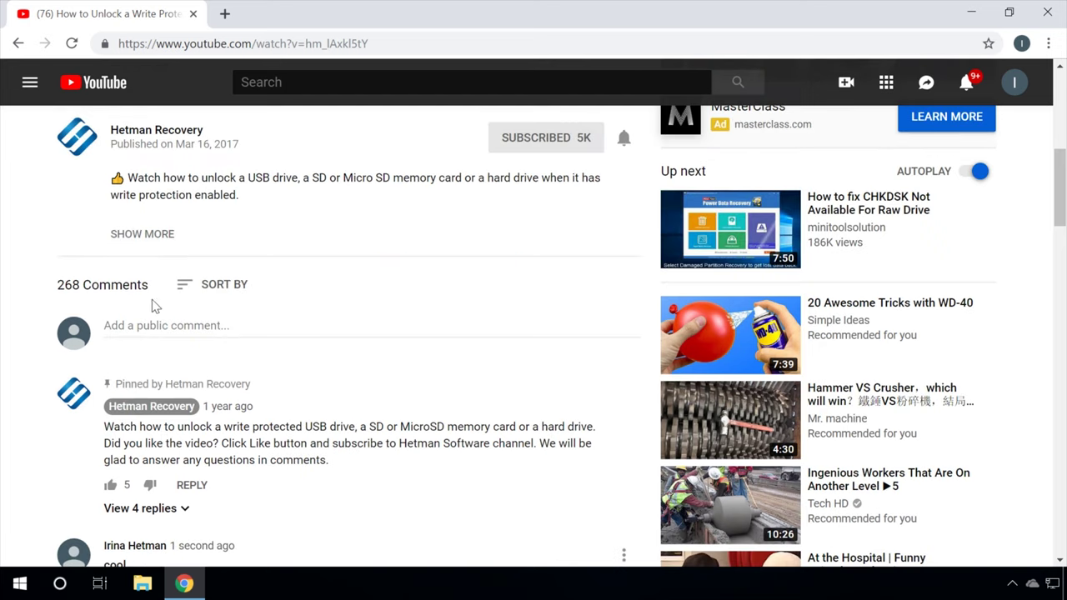
left_click(147, 324)
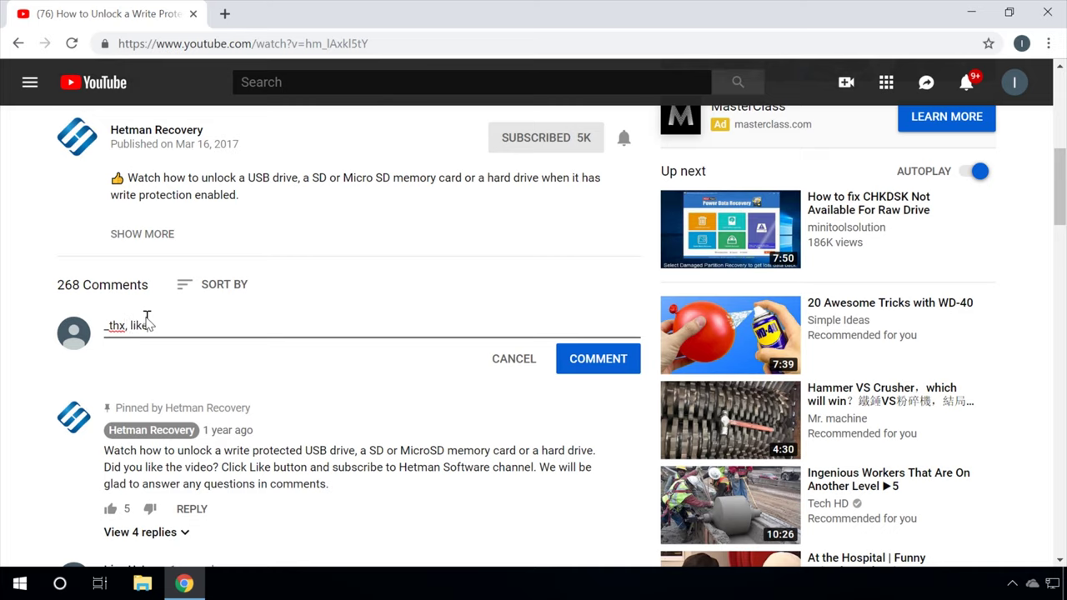
left_click(581, 360)
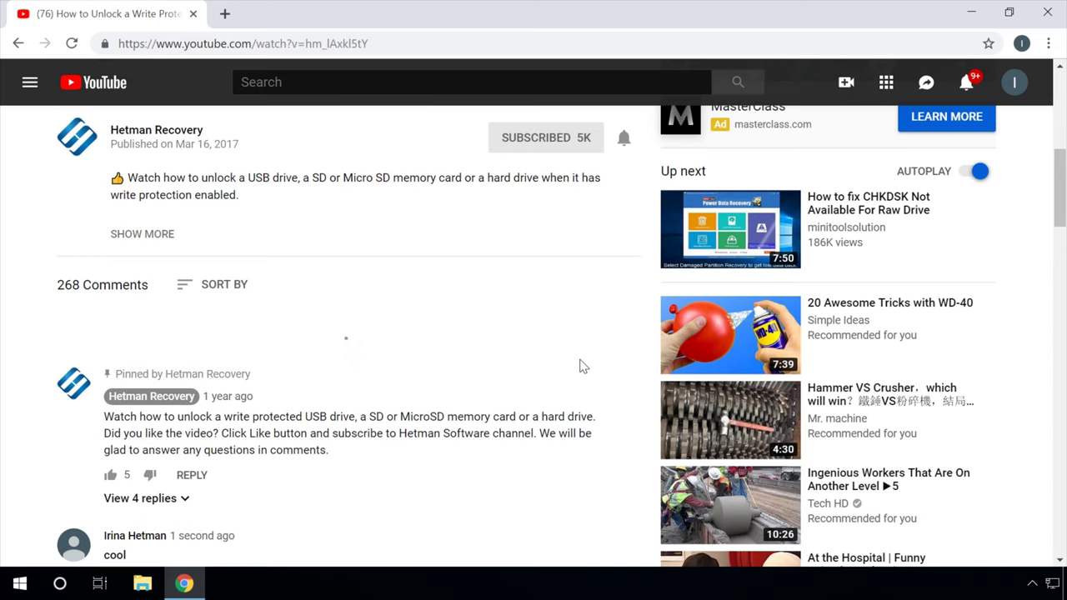
scroll(581, 366, "down", 3)
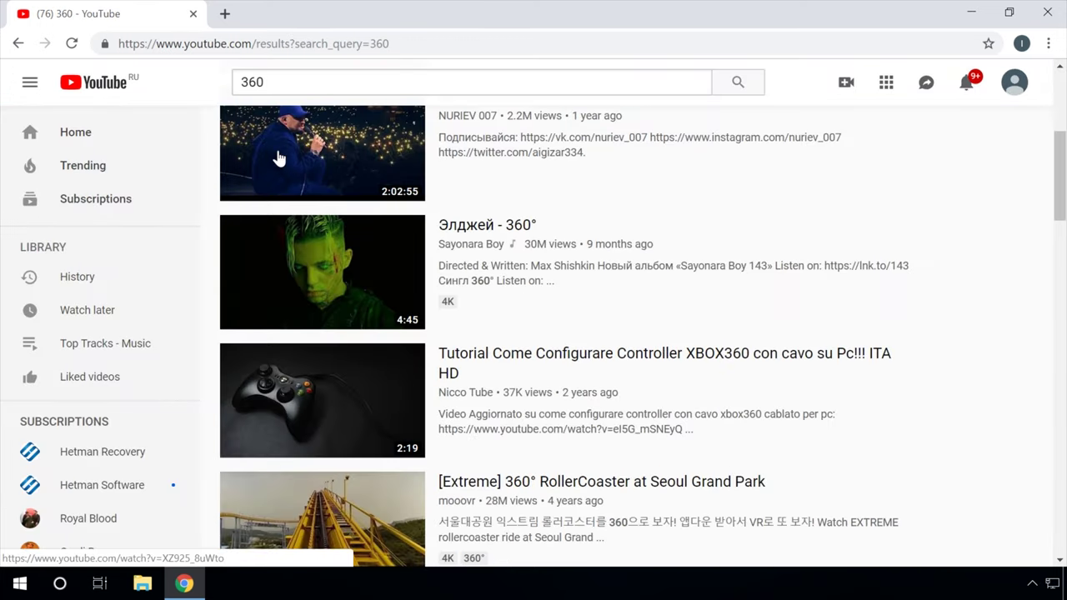
Play the 360° RollerCoaster at Seoul Grand Park video from 1:21, panning toward the track and sky.
left_click(281, 166)
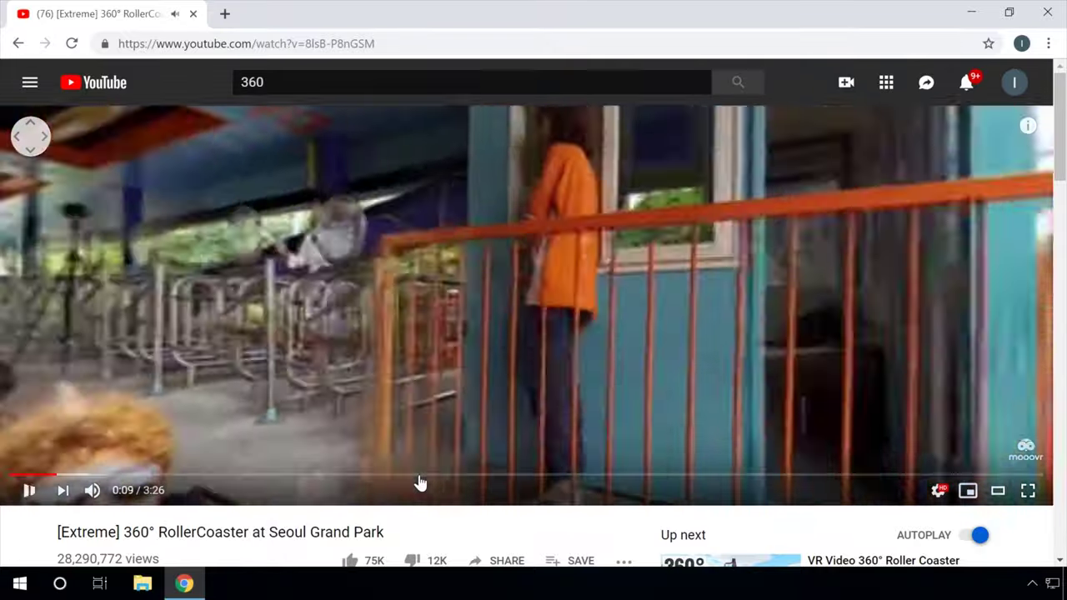
left_click(420, 483)
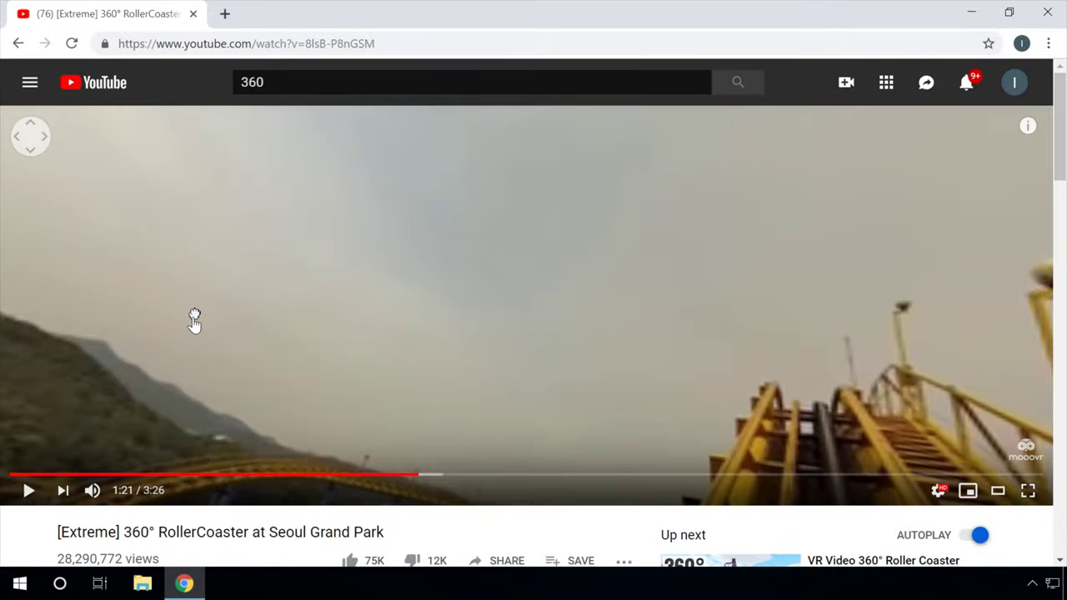
left_click_drag(194, 321, 511, 289)
left_click(510, 290)
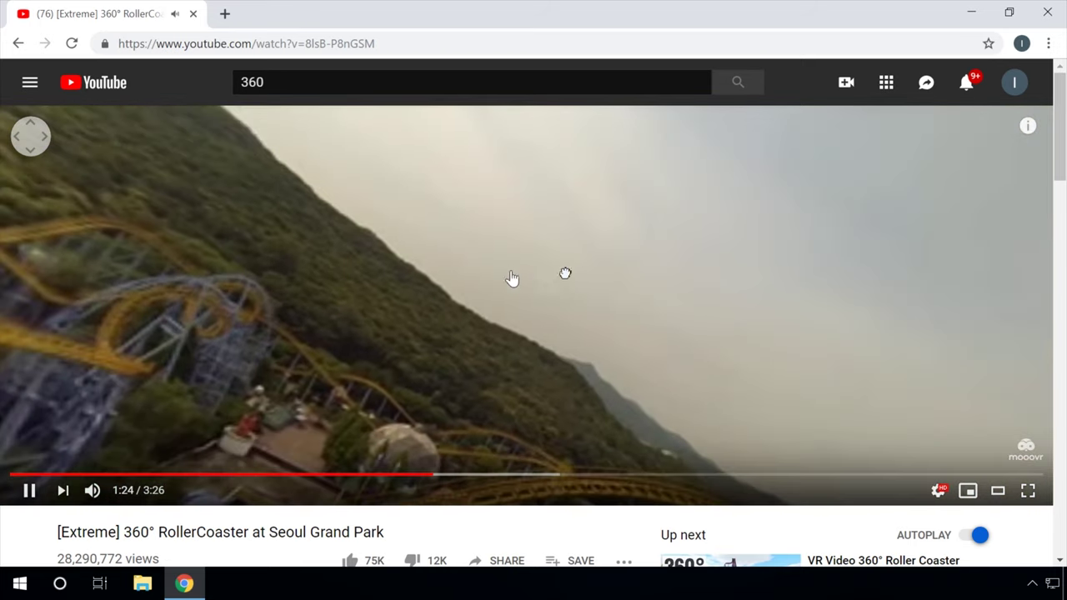
left_click_drag(565, 274, 658, 201)
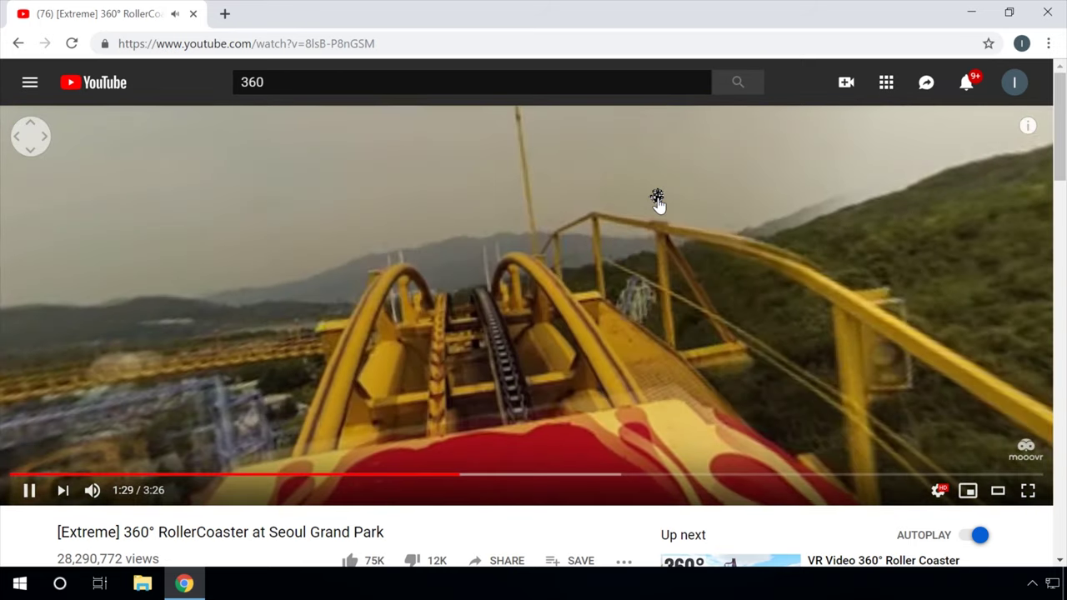
left_click_drag(614, 234, 542, 298)
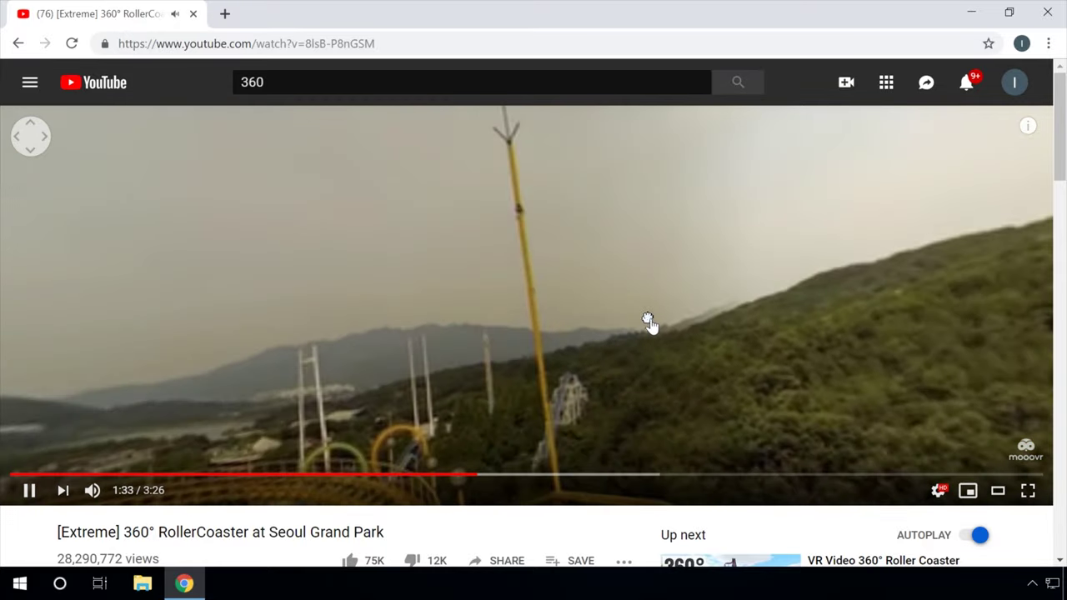
left_click_drag(649, 322, 662, 277)
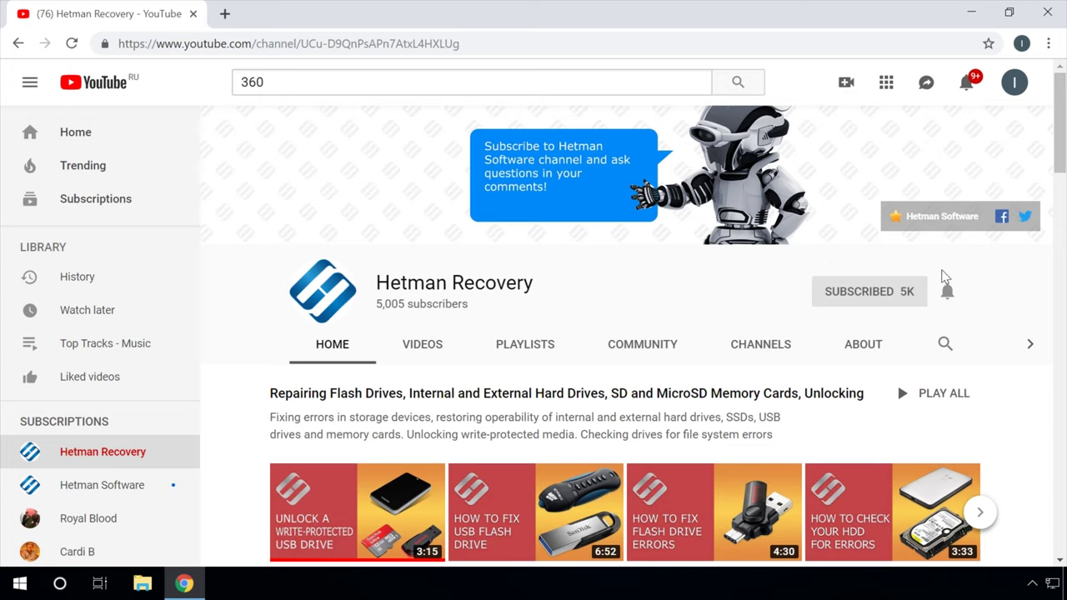
Switch the Hetman Recovery channel bell to all notifications, then scroll through the recent notifications list.
left_click(948, 291)
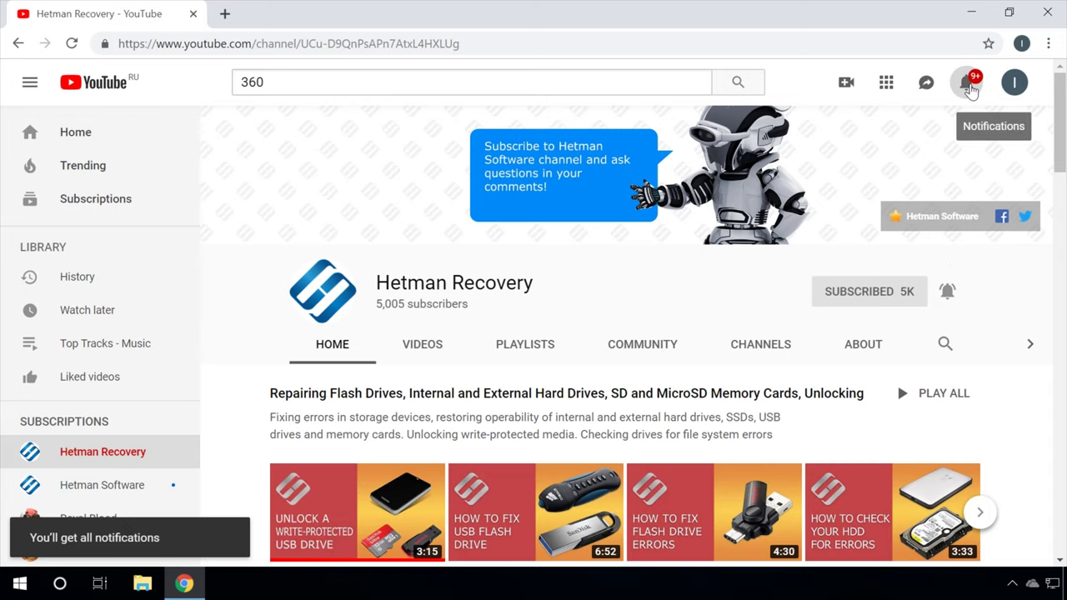
left_click(969, 89)
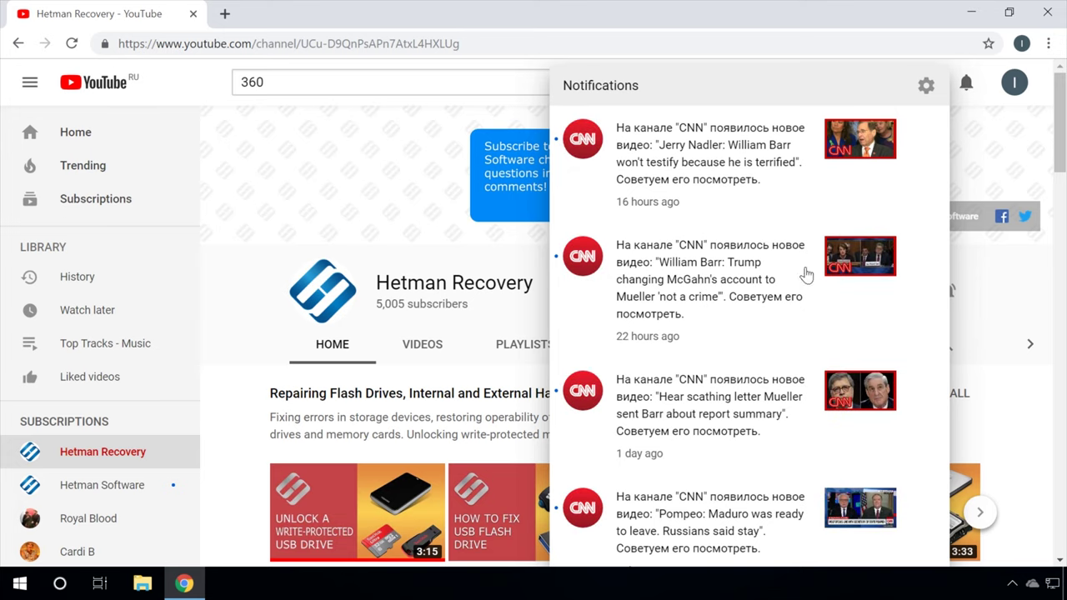
scroll(807, 274, "down", 12)
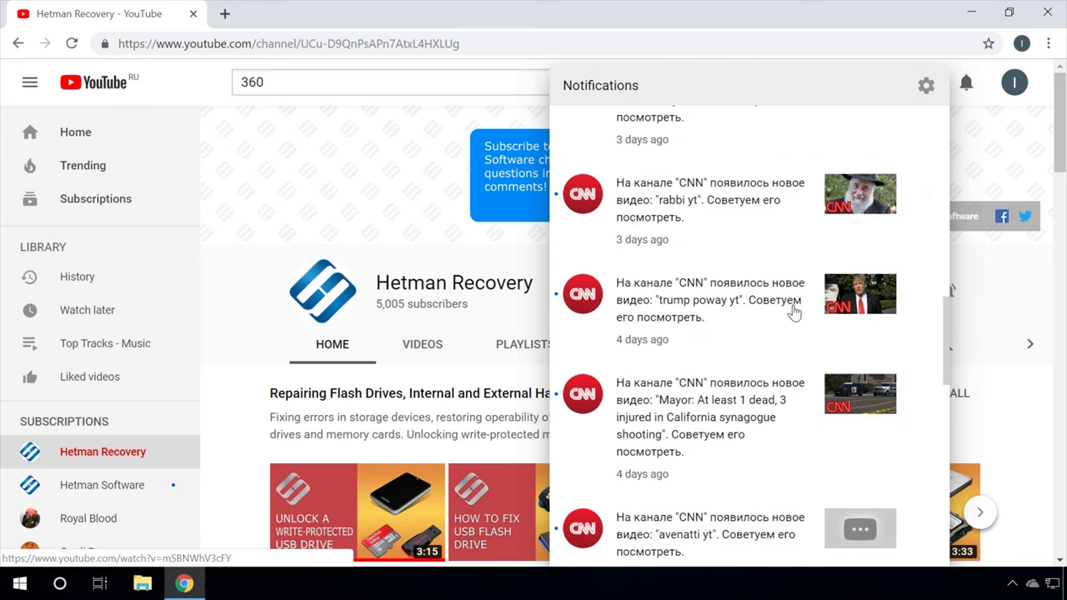
scroll(794, 312, "down", 10)
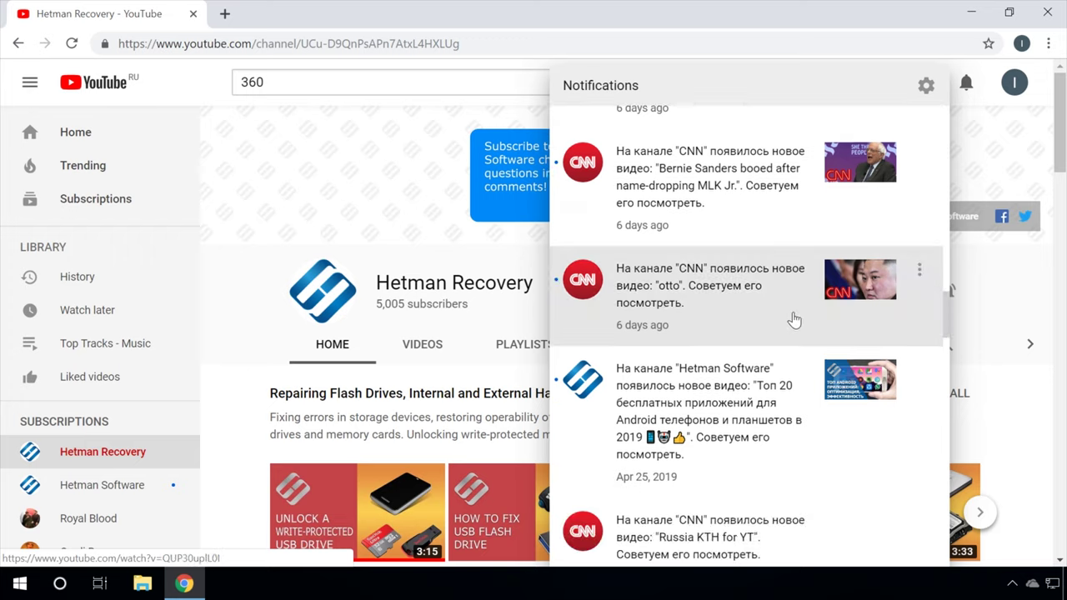
scroll(799, 342, "down", 12)
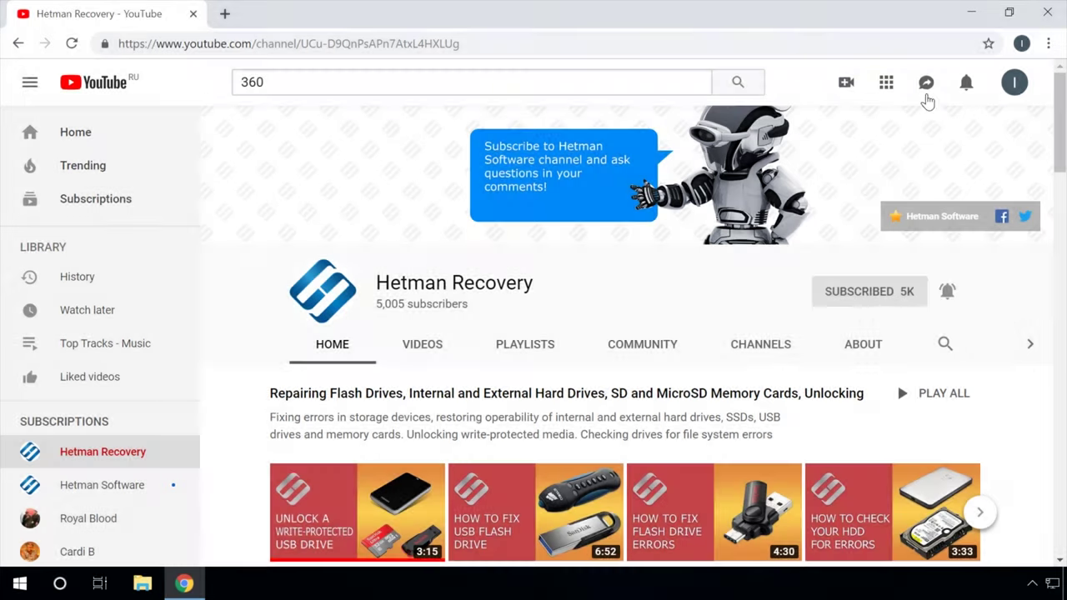
Send the message "Hi" in the YouTube chat conversation.
left_click(927, 86)
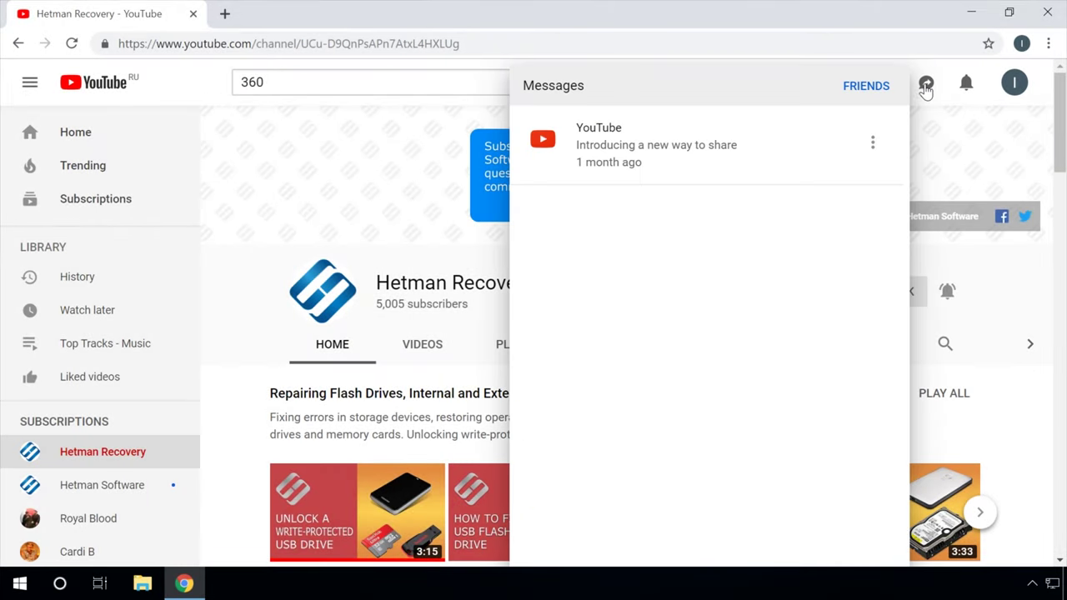
left_click(725, 143)
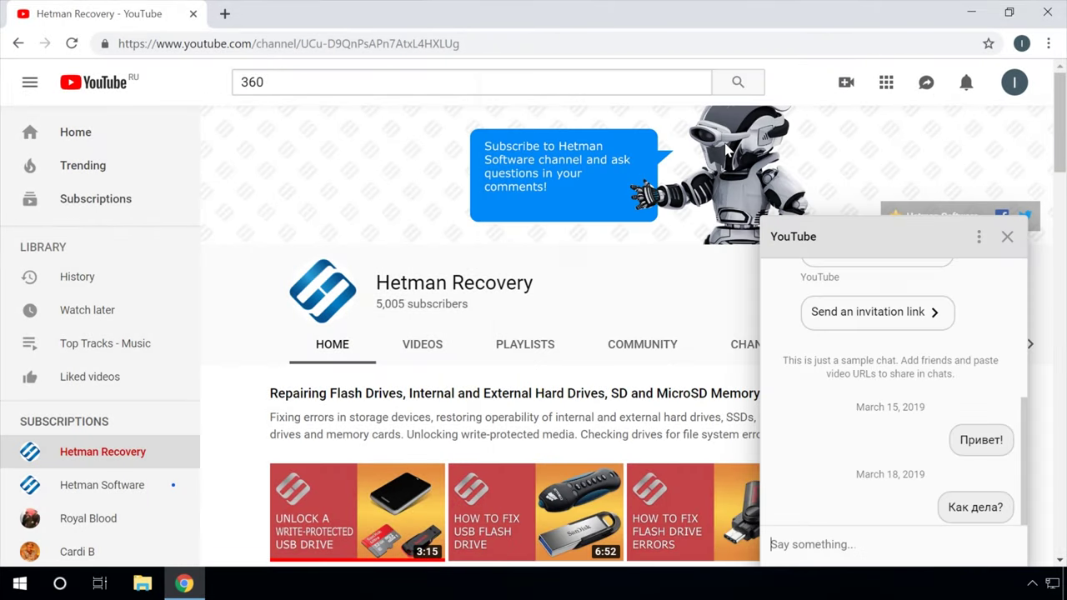
type("Hi")
key("Return")
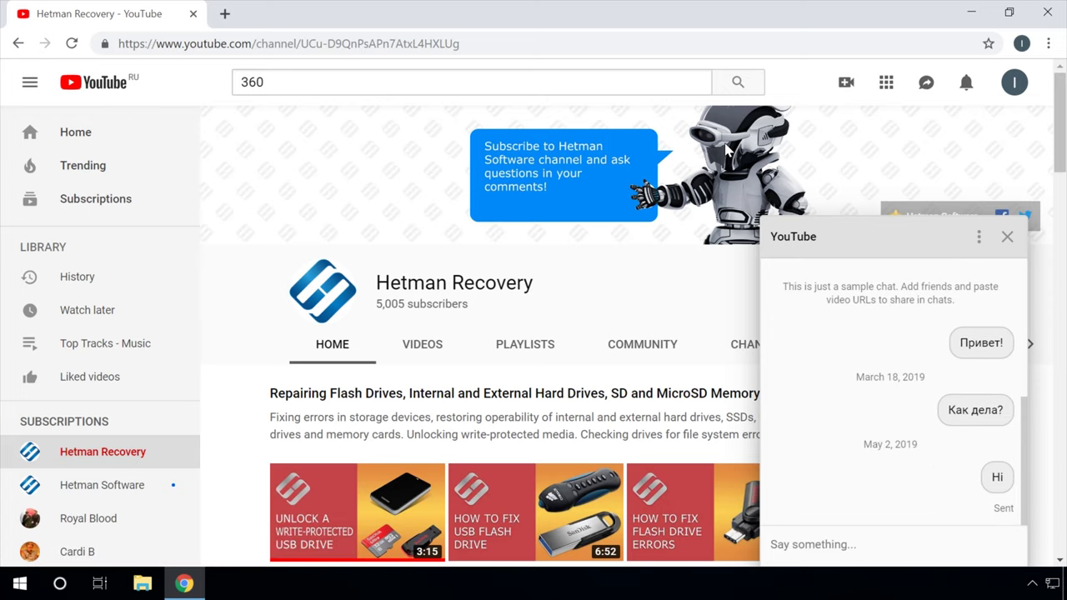
Close the chat and show the Friends list in the messages panel.
left_click(1008, 239)
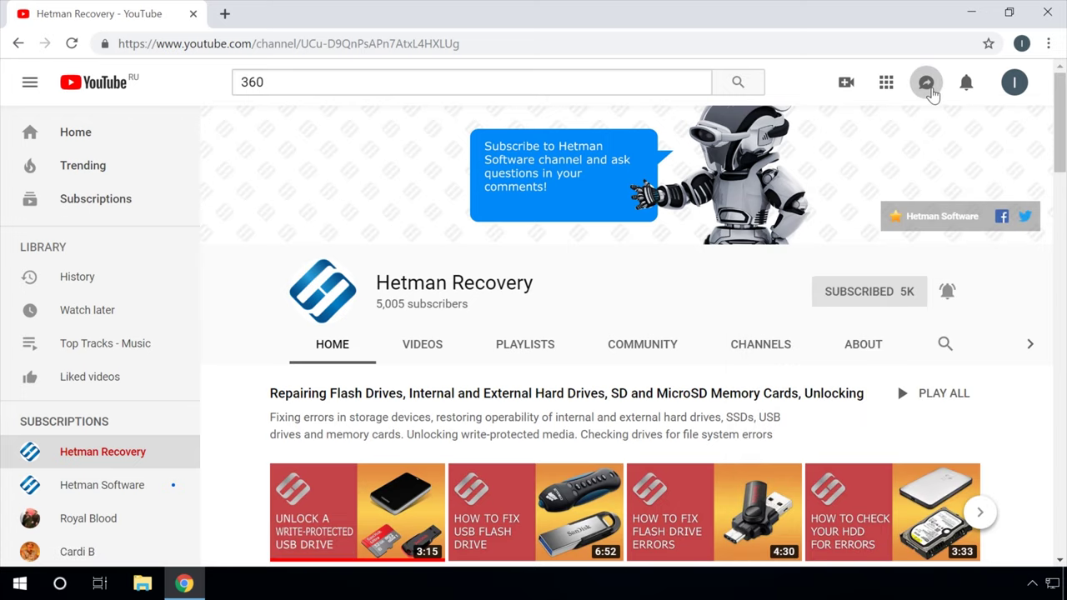
left_click(926, 84)
left_click(878, 92)
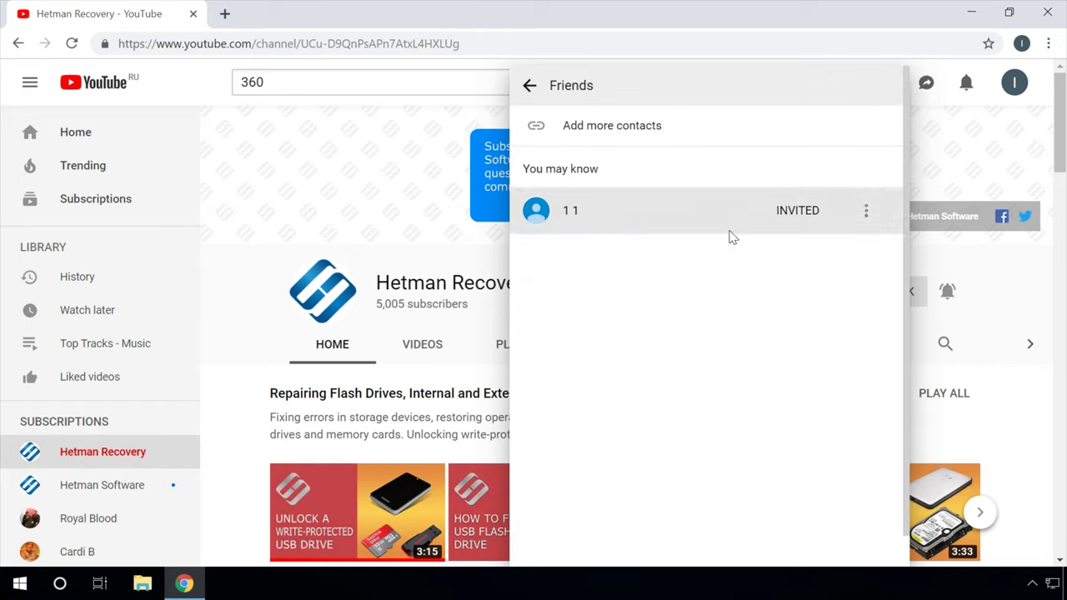